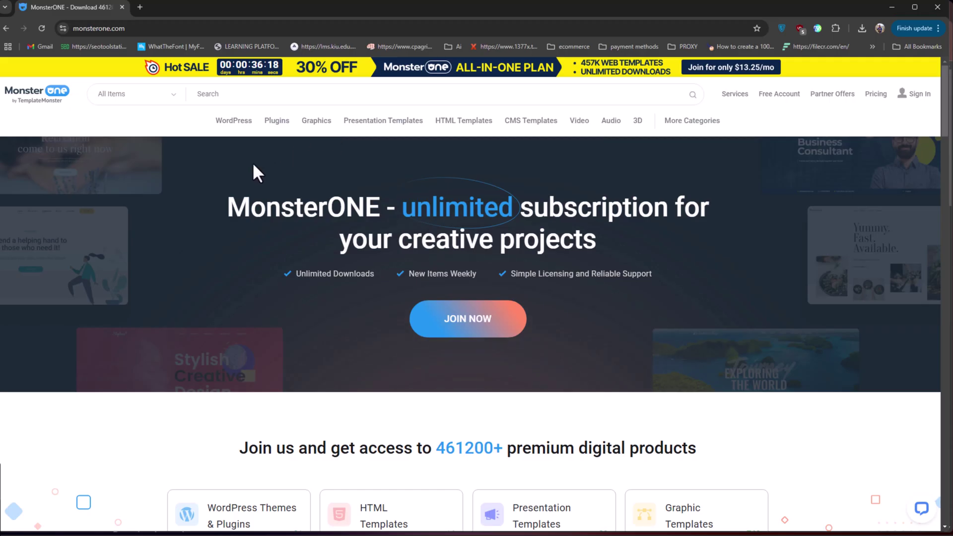
Step: Scroll the MonsterONE homepage down and highlight the 461,200+ premium products count
scroll(349, 224, down, 2)
scroll(354, 233, down, 2)
scroll(358, 245, down, 2)
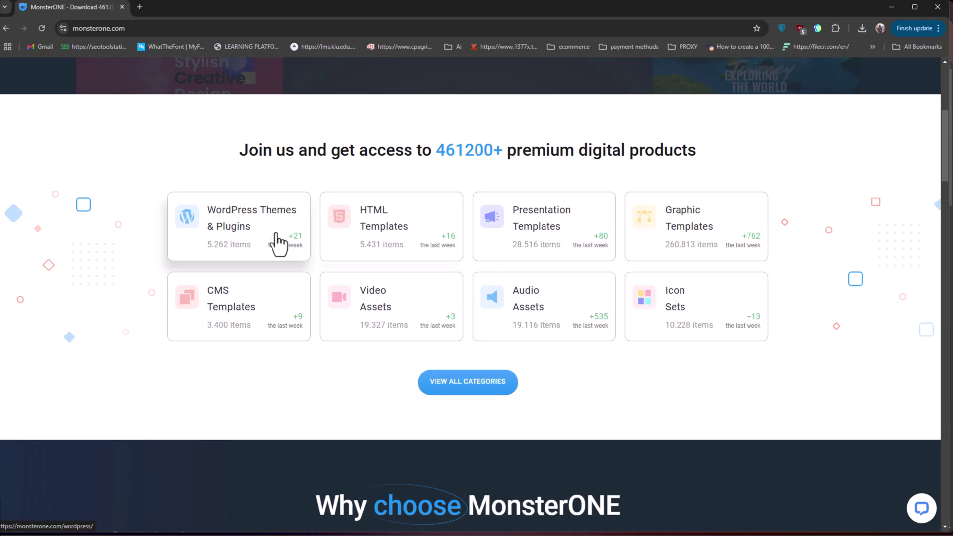
scroll(277, 241, down, 4)
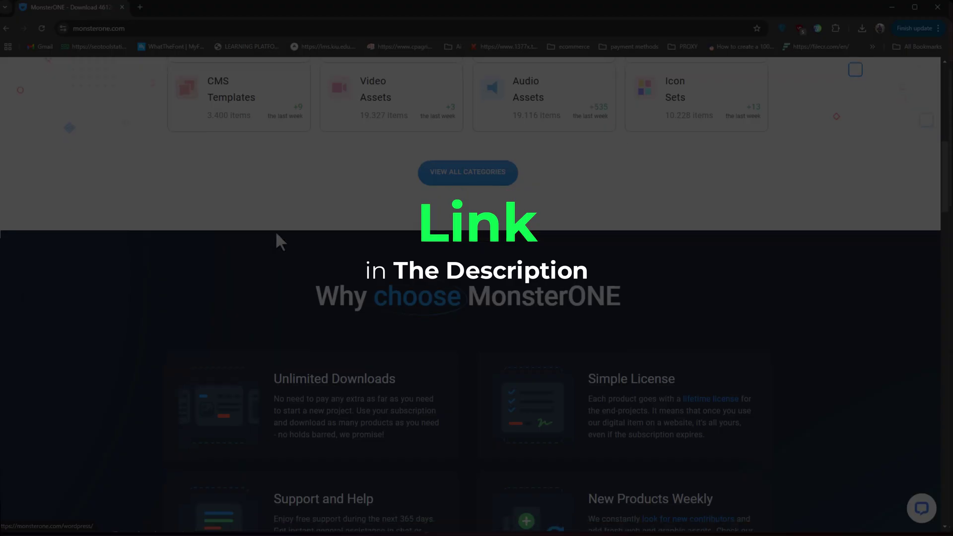
scroll(276, 236, down, 4)
scroll(277, 236, down, 4)
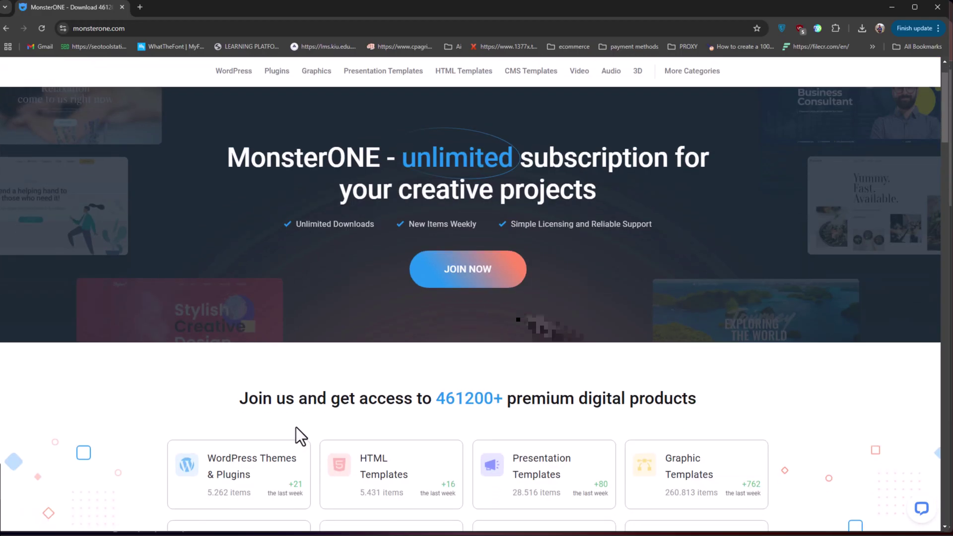
scroll(297, 431, down, 3)
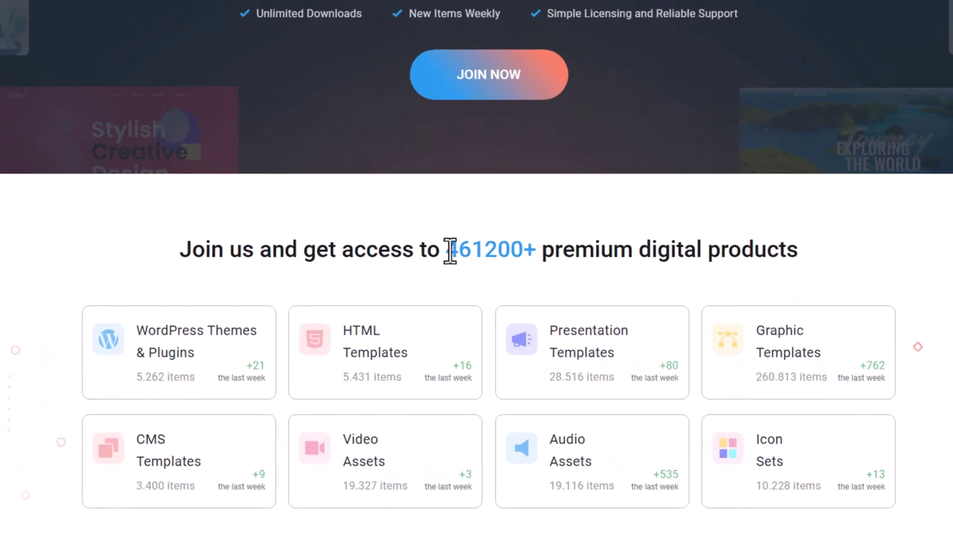
drag(437, 249, 500, 256)
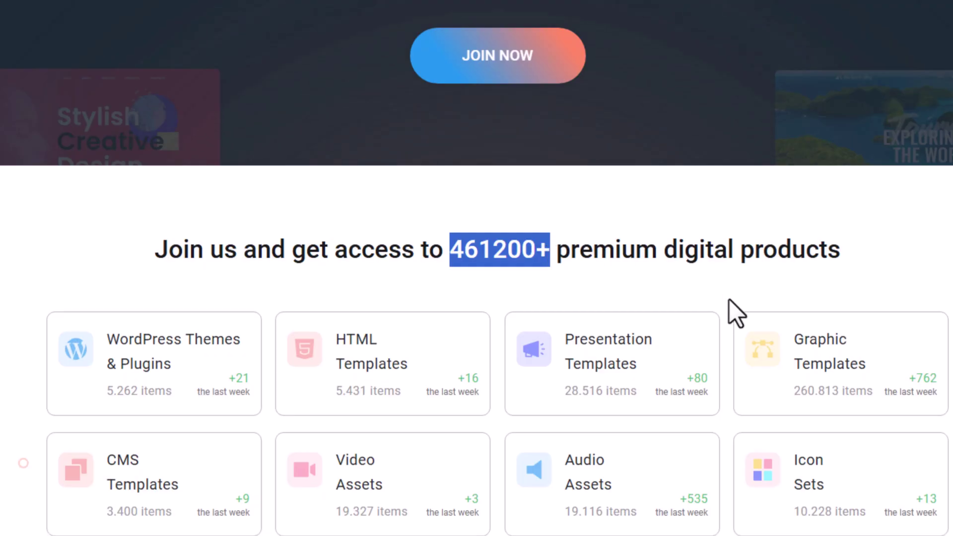
Step: Open the All Digital Items category list and scroll through the categories
scroll(645, 297, down, 5)
click(500, 249)
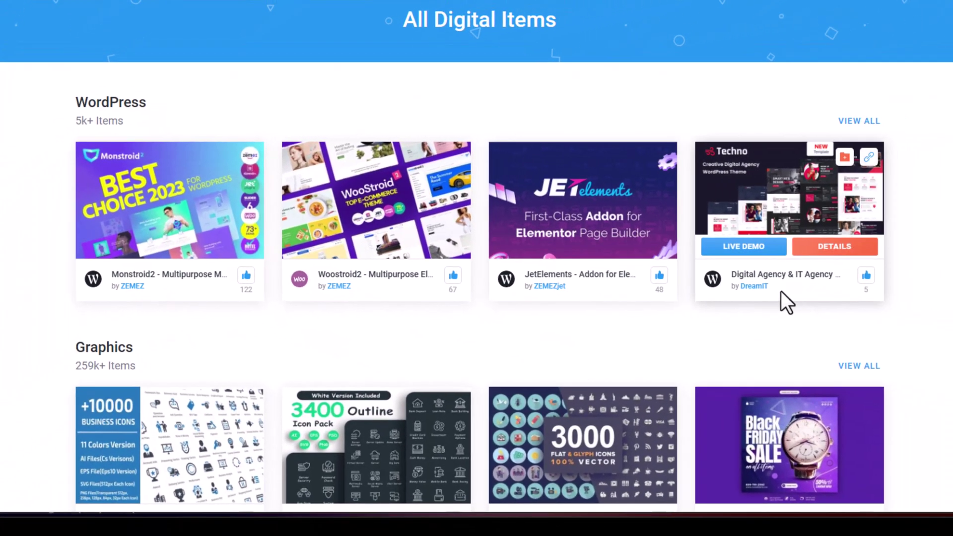
scroll(779, 292, down, 4)
scroll(60, 129, down, 1)
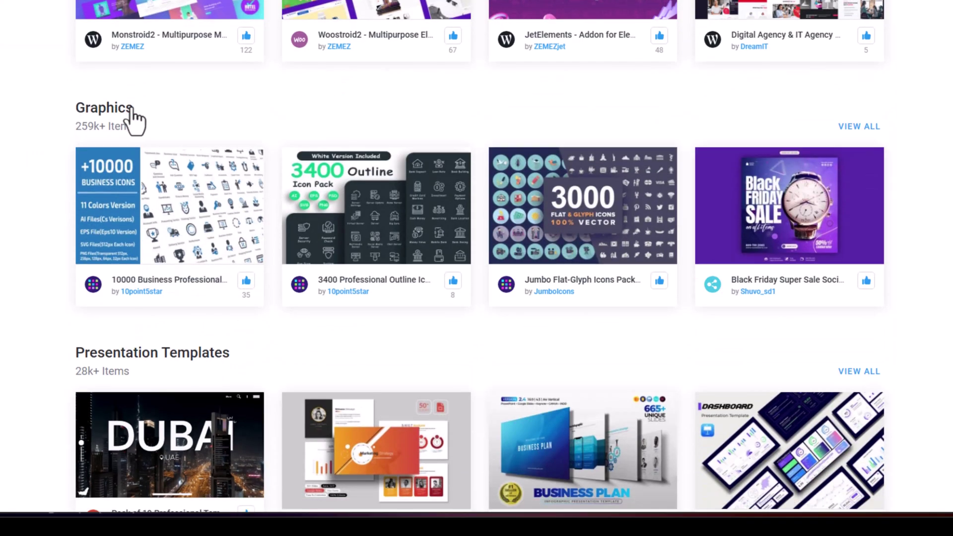
scroll(134, 119, down, 5)
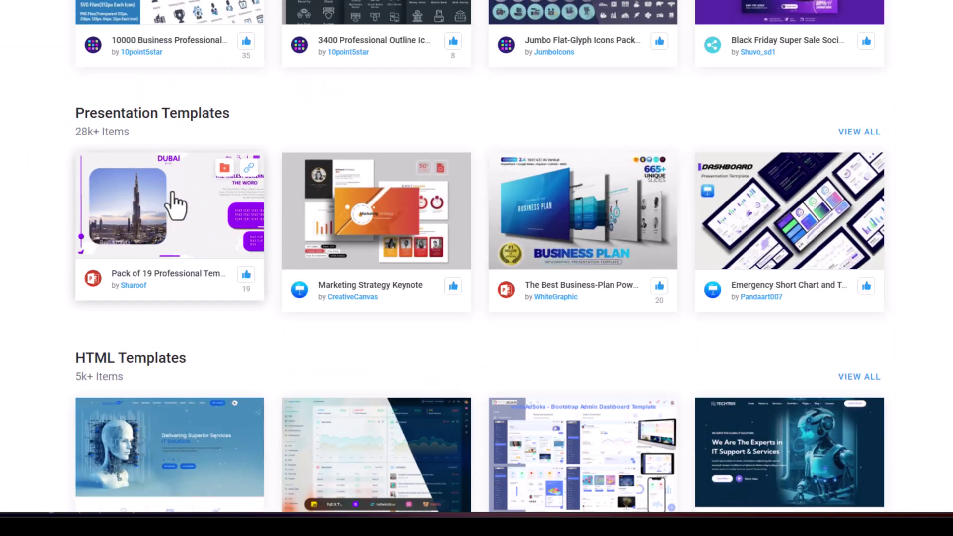
scroll(890, 298, down, 5)
scroll(31, 281, down, 3)
scroll(45, 282, down, 3)
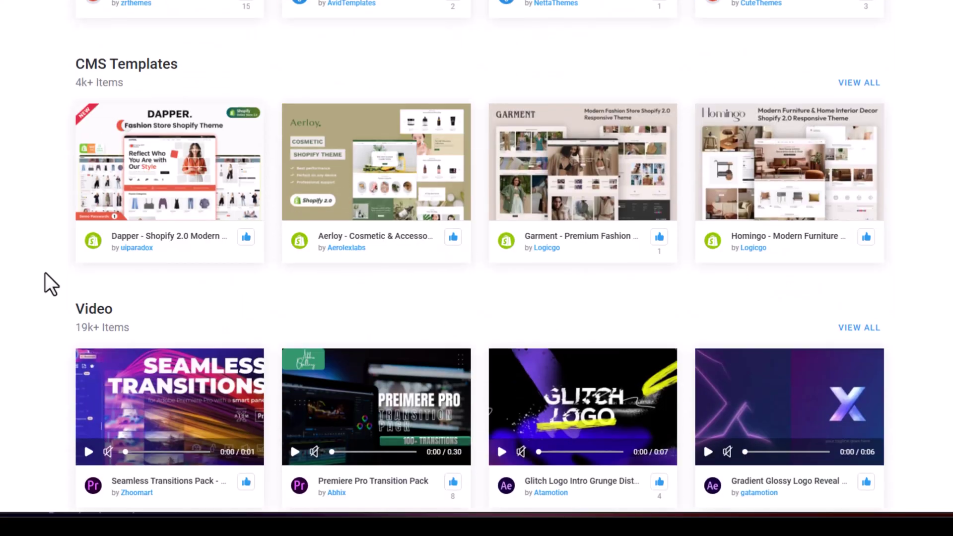
scroll(45, 273, down, 3)
drag(75, 147, 130, 148)
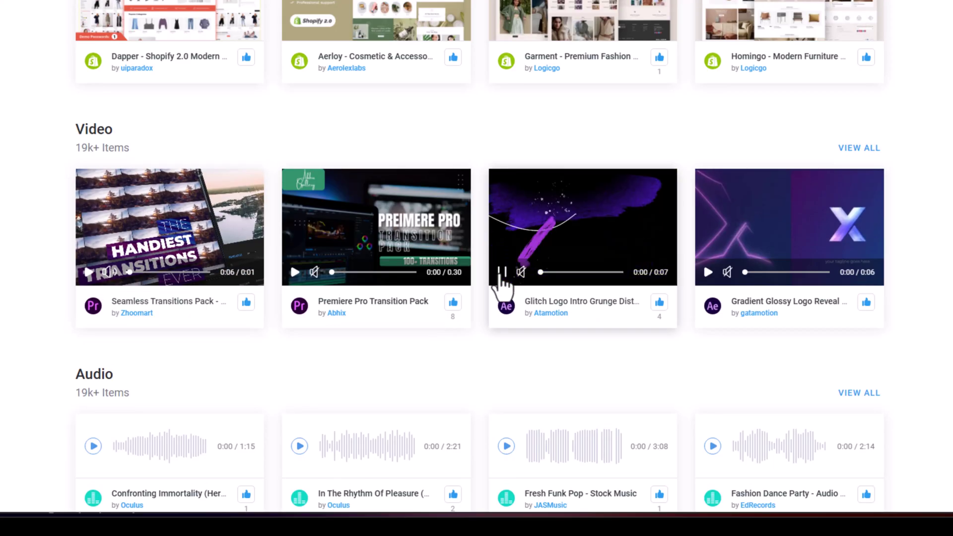
Step: Play previews of the first two audio tracks in the listing
scroll(502, 276, down, 4)
click(93, 207)
click(300, 206)
scroll(298, 209, down, 3)
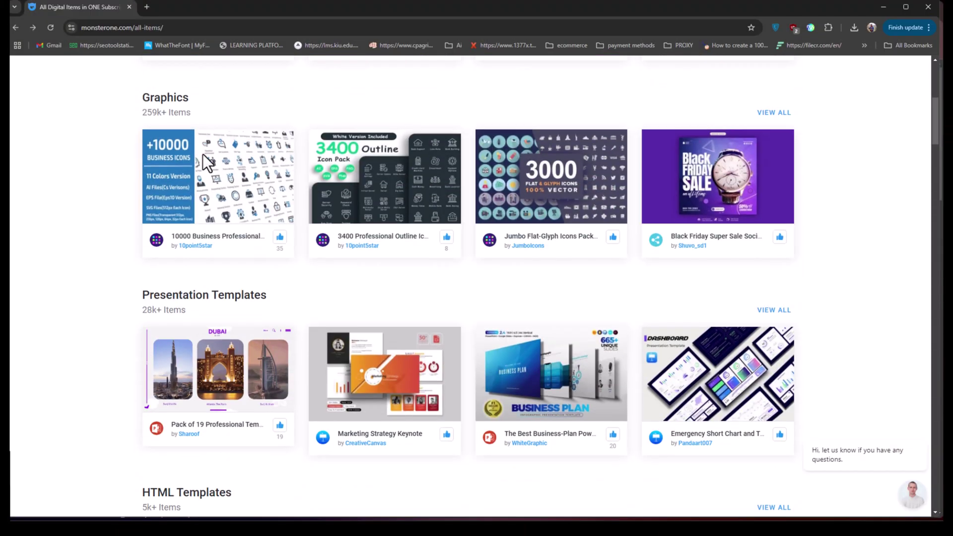
scroll(496, 159, up, 1)
Step: Open all Graphics items, filter to Logo Templates, then to Free and the Business topic
click(777, 158)
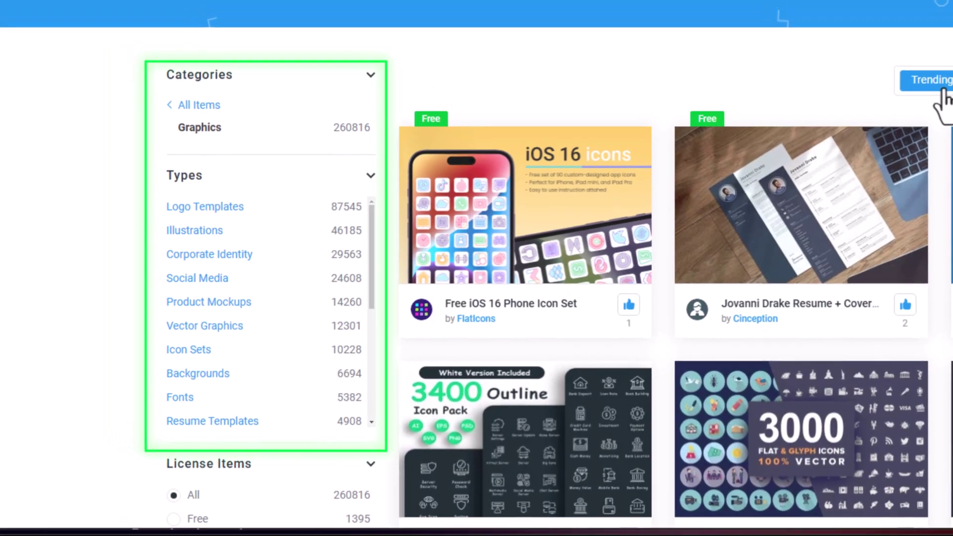
click(223, 85)
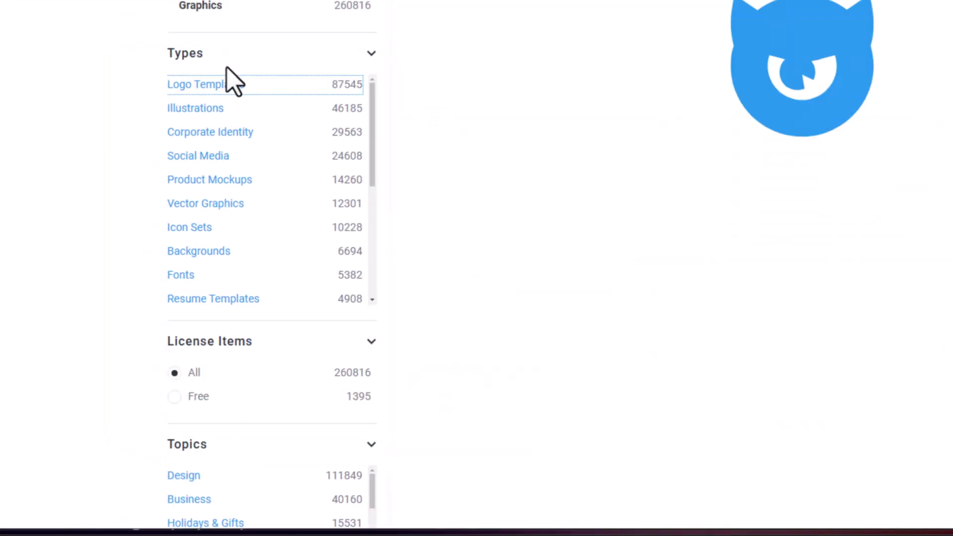
click(174, 209)
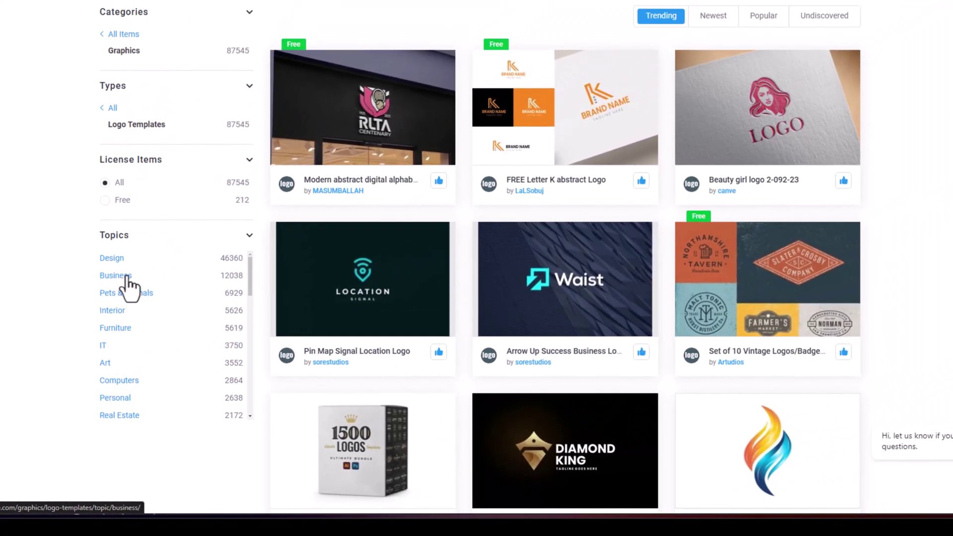
click(126, 276)
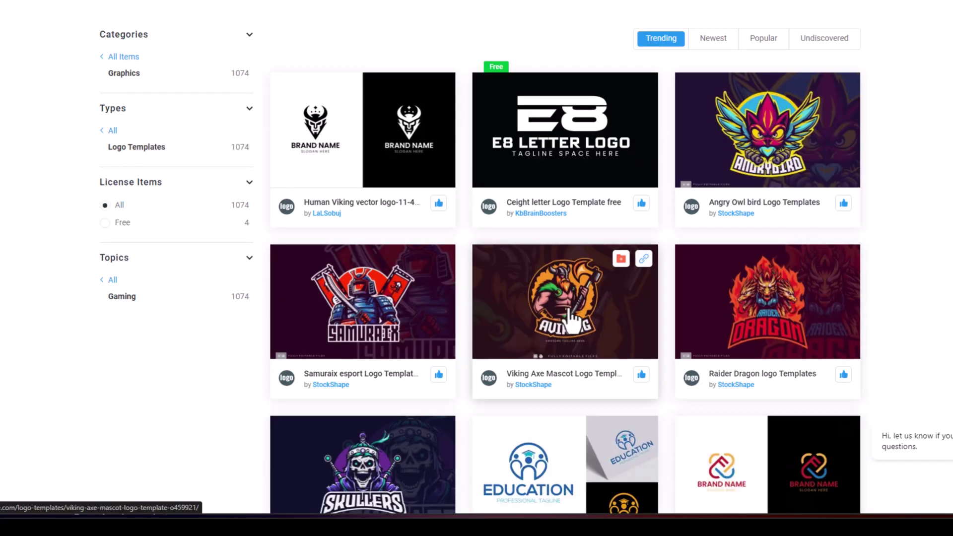
Step: Open the Viking Axe Mascot Logo Template, zoom into its preview, and start its download
click(569, 312)
click(364, 263)
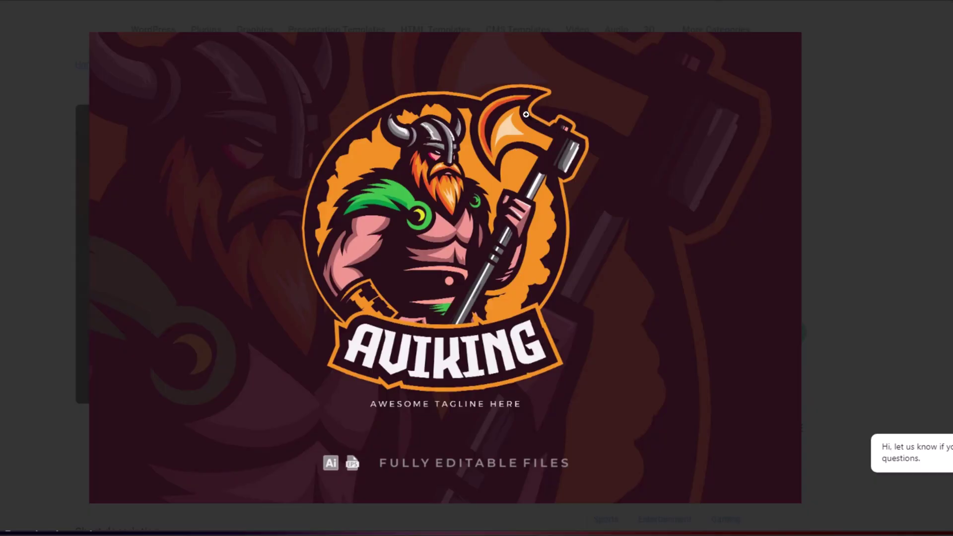
click(525, 115)
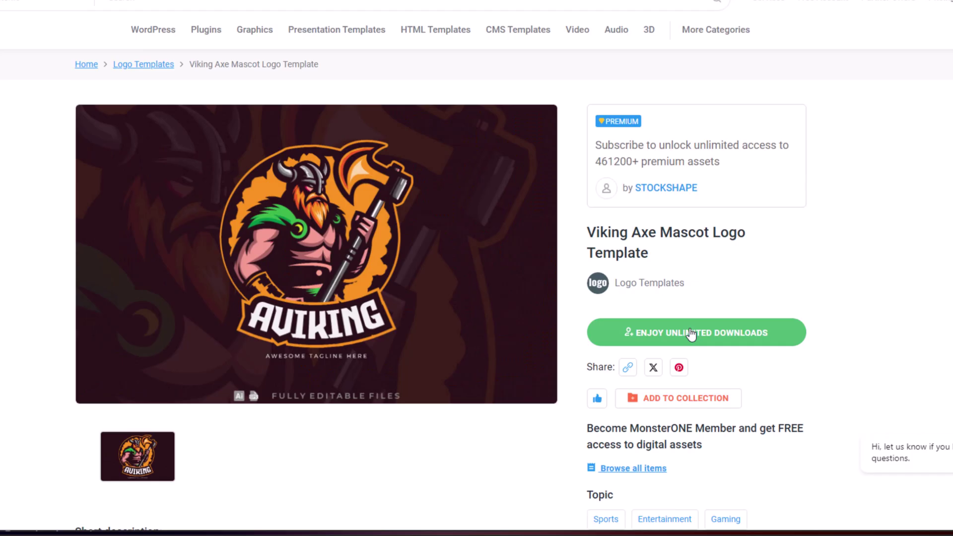
click(691, 335)
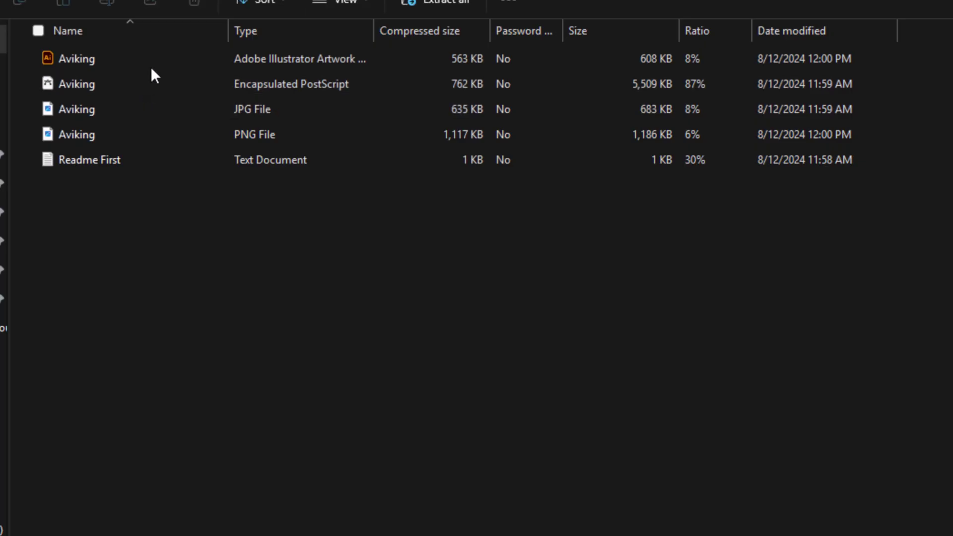
Step: Open Aviking.ai and replace the missing EvilEmpire font with ObelixPro Bold
double_click(121, 59)
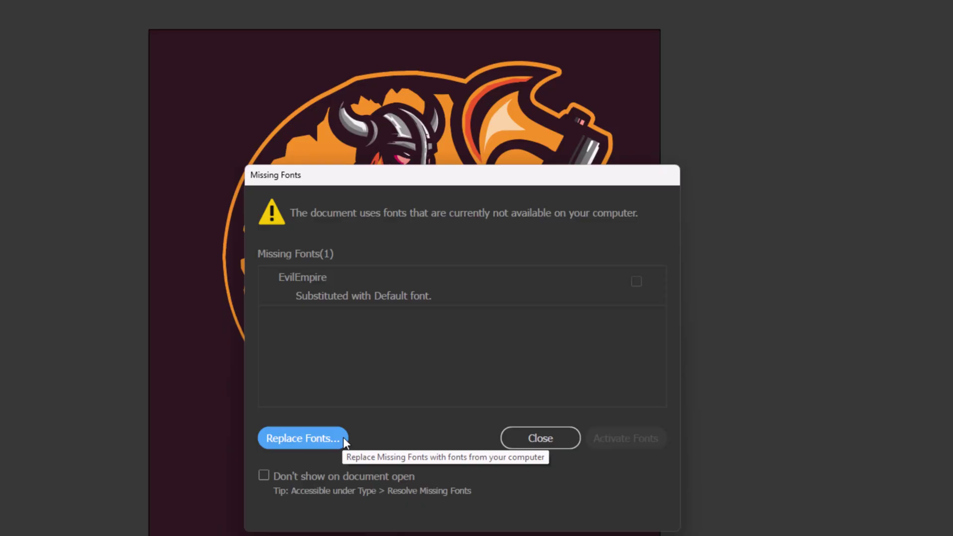
click(302, 365)
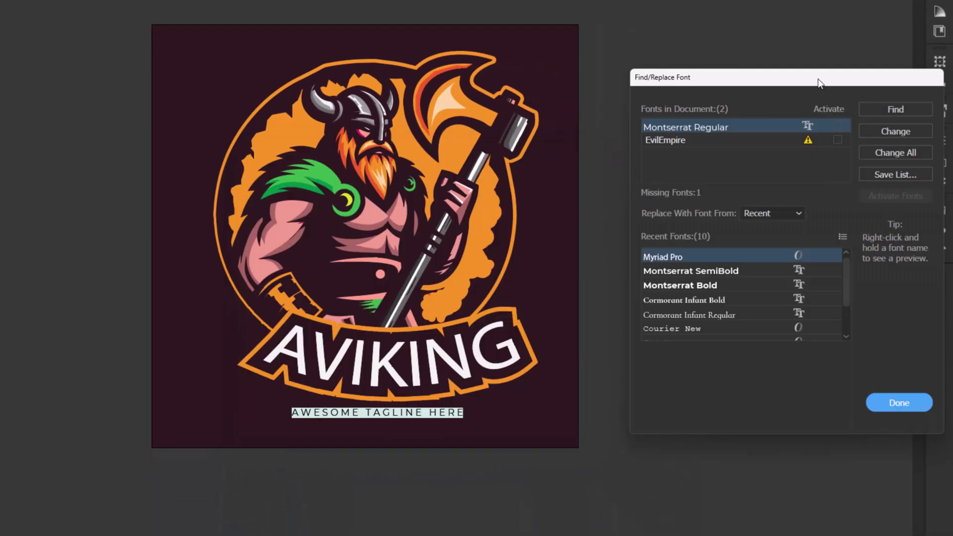
drag(818, 82, 711, 128)
click(729, 186)
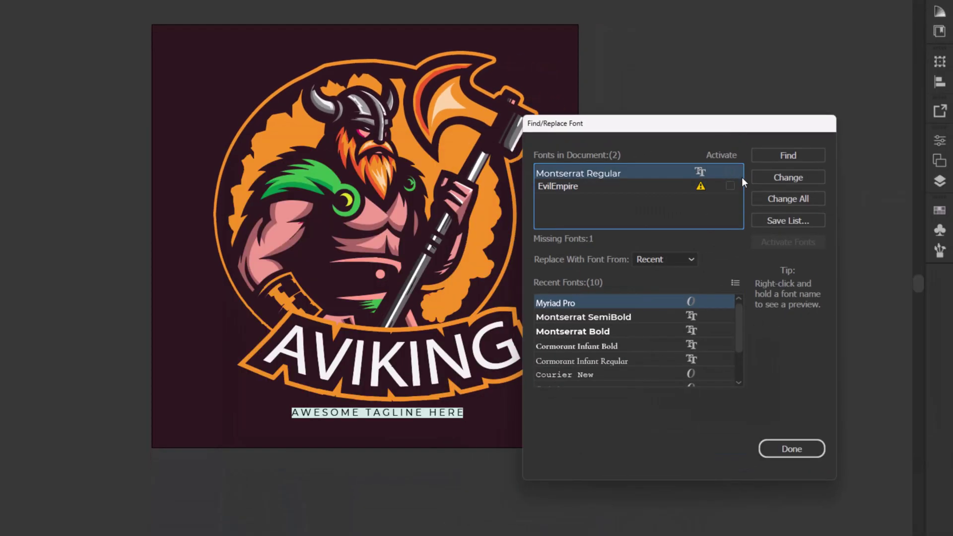
key(Down)
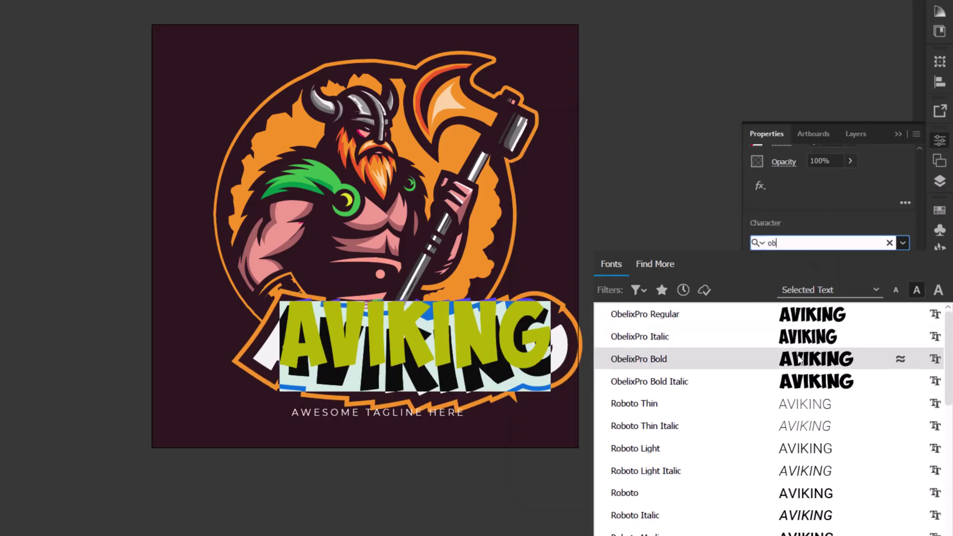
click(800, 360)
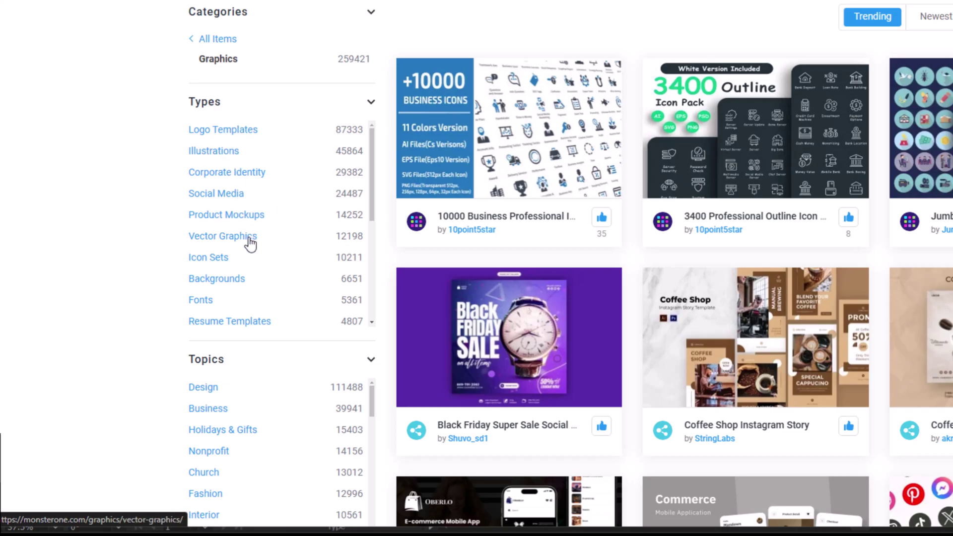
Step: Filter graphics to T-shirt templates, then return to Fonts and expand the Types filter
scroll(225, 266, down, 5)
click(205, 209)
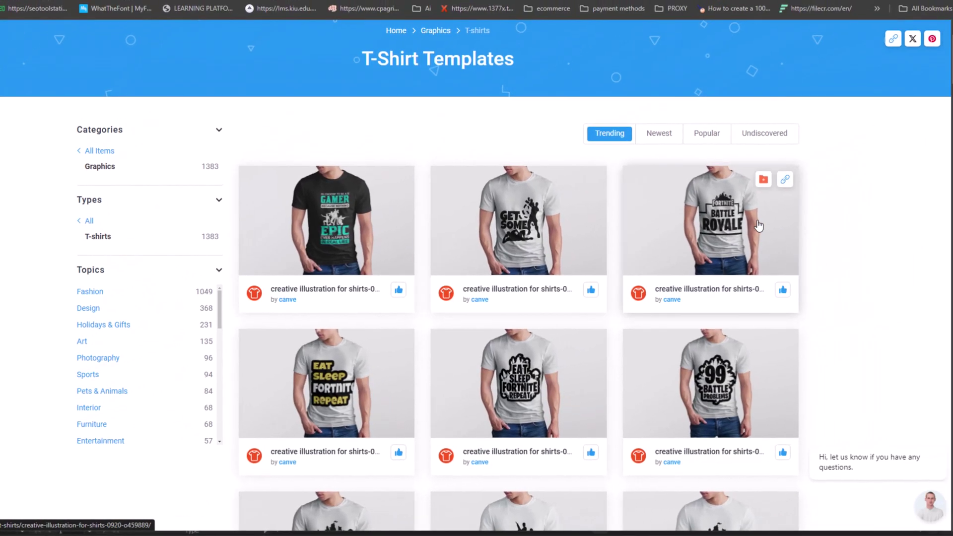
key(alt+Left)
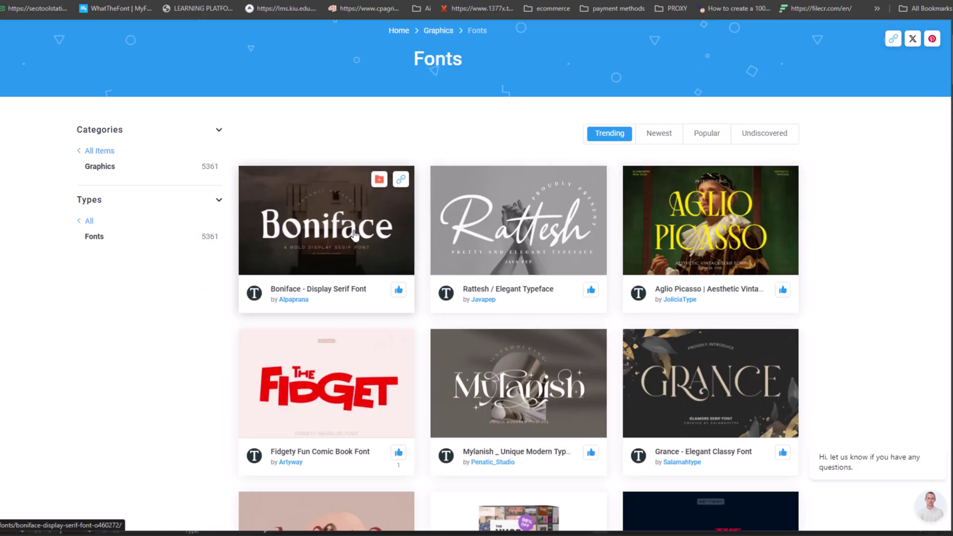
click(219, 201)
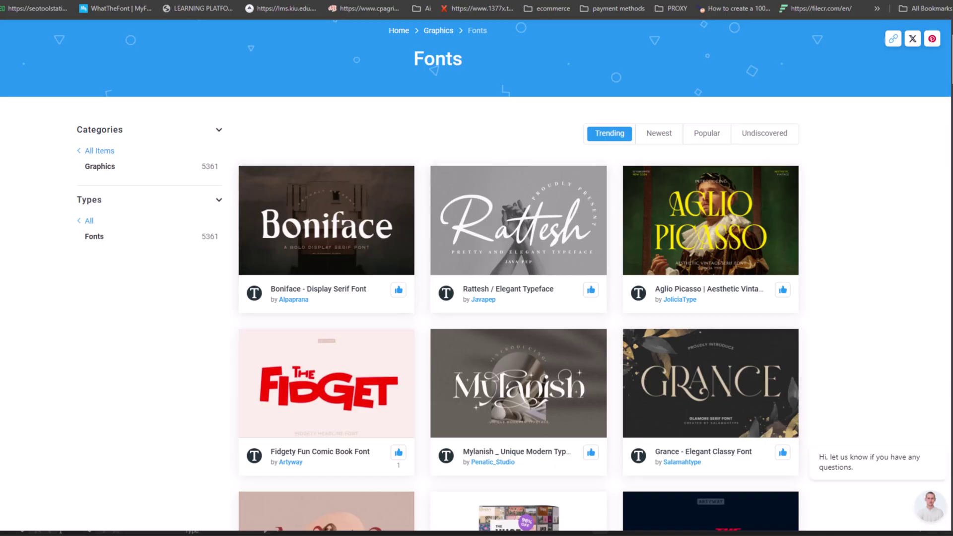
Step: Scroll through the Fonts listing and go to its next page
scroll(865, 385, down, 2)
scroll(865, 385, down, 2)
scroll(865, 386, down, 4)
scroll(865, 385, down, 4)
scroll(865, 385, down, 3)
scroll(866, 385, down, 6)
click(599, 333)
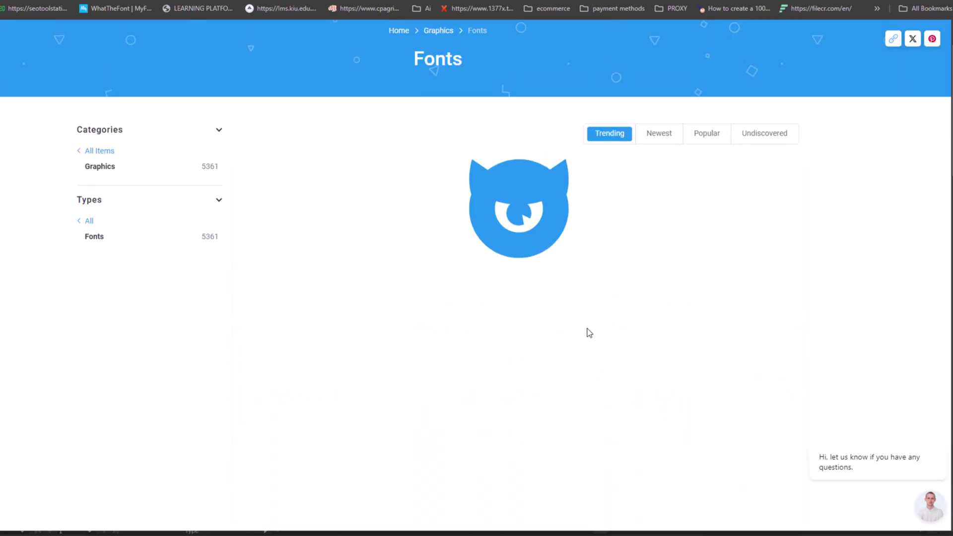
Step: Open Product Mockups from the graphics categories and sort the listing by Popular
click(438, 30)
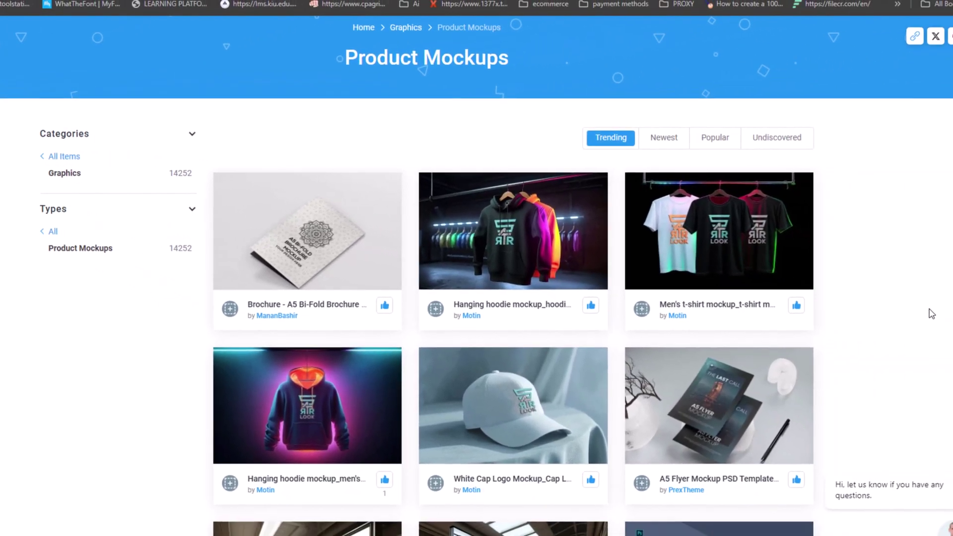
scroll(932, 314, down, 3)
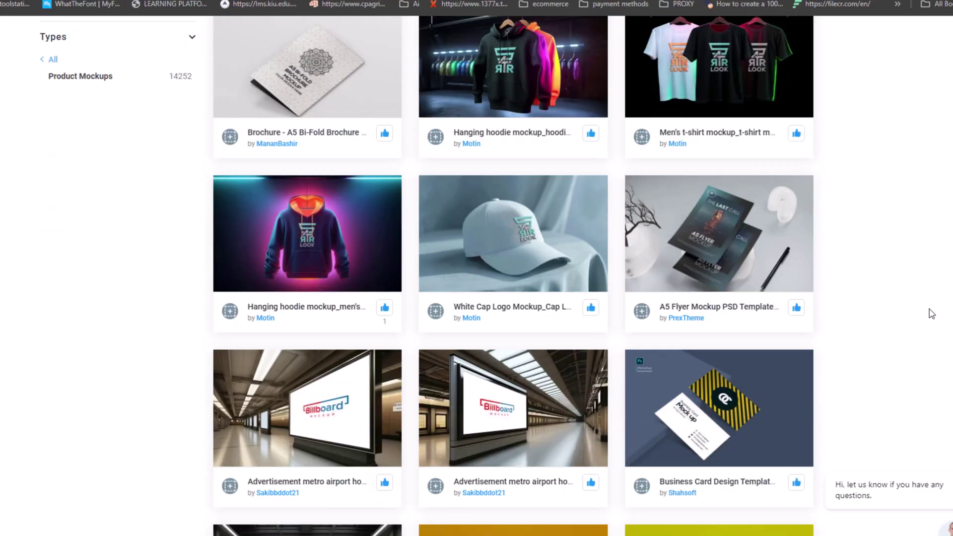
scroll(932, 313, down, 3)
scroll(932, 314, down, 1)
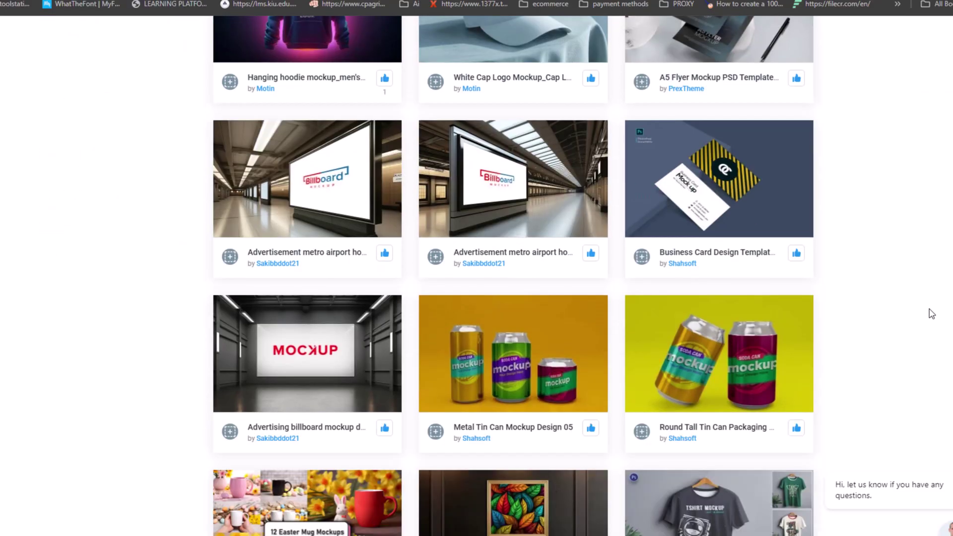
scroll(932, 314, down, 2)
scroll(932, 313, down, 3)
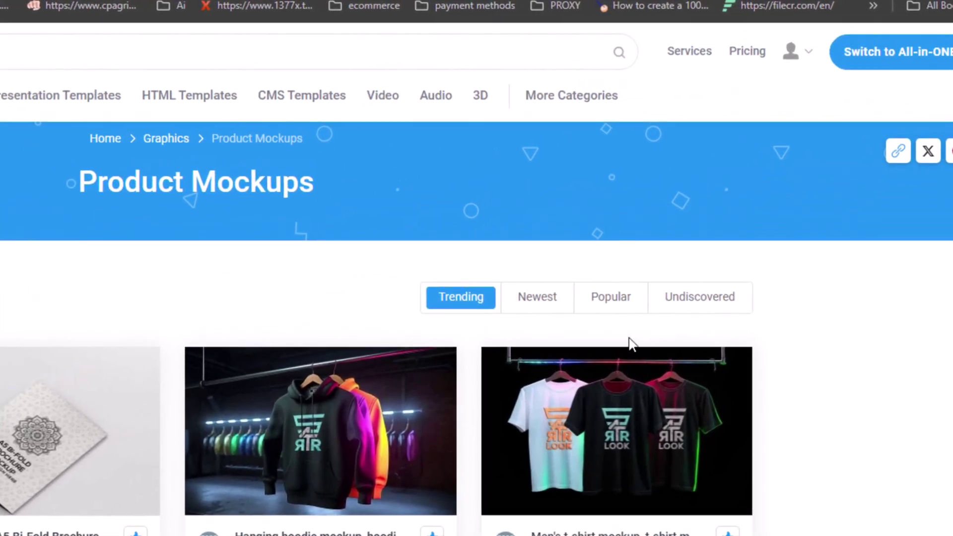
click(599, 301)
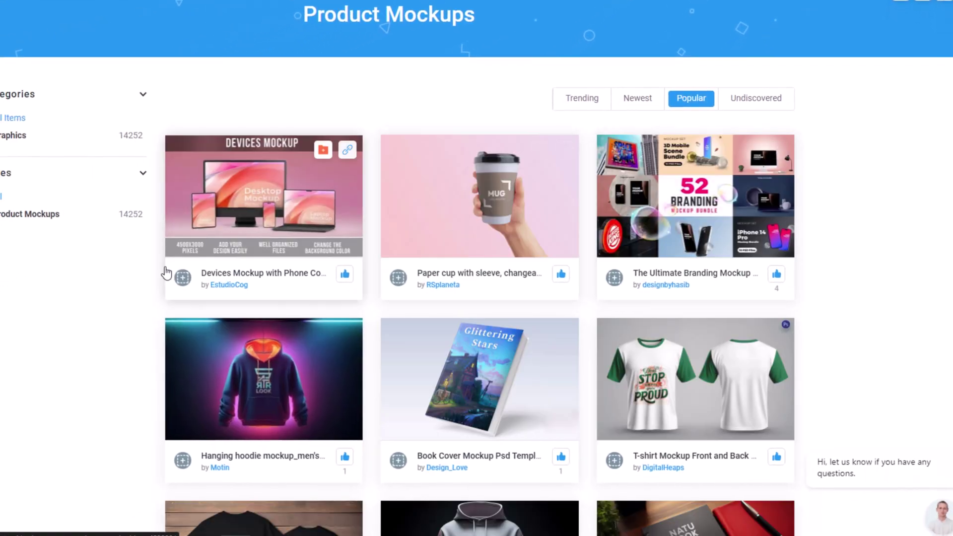
scroll(193, 338, down, 3)
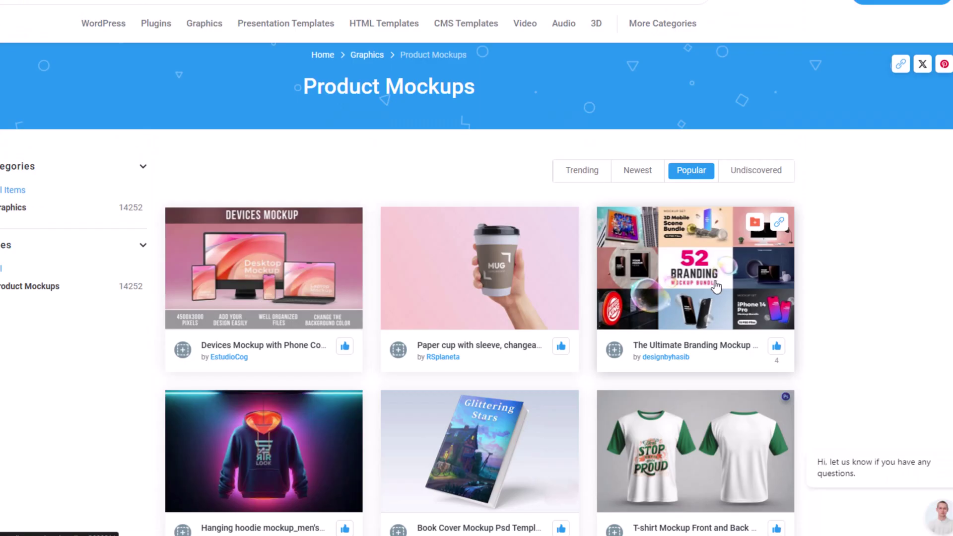
Step: Open The Ultimate Branding Mockup bundle and step through three enlarged preview images
click(705, 343)
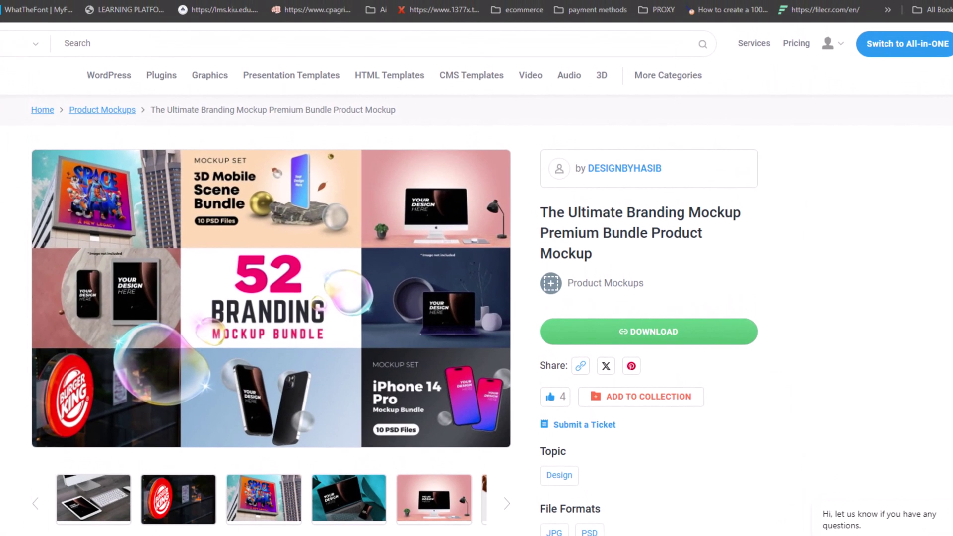
click(94, 499)
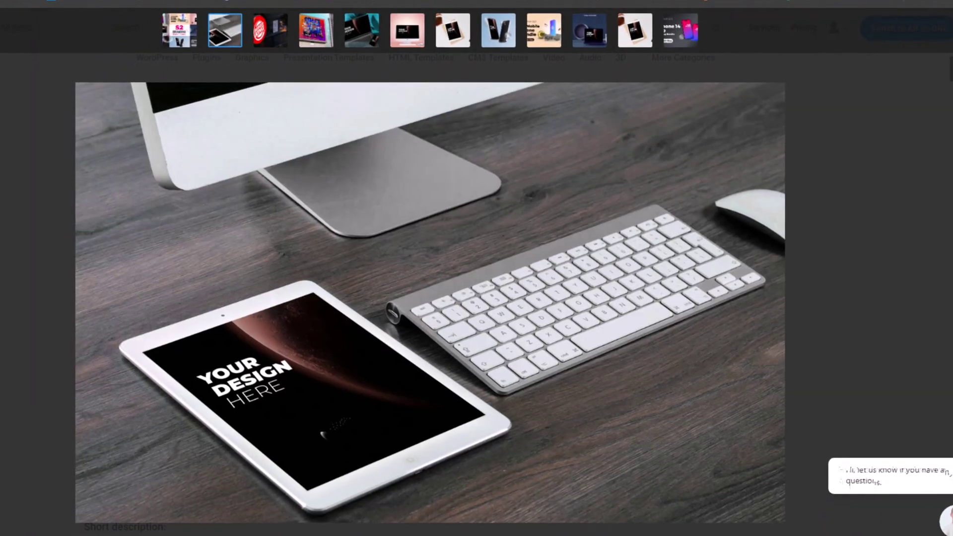
key(Right)
key(Right)
key(Right)
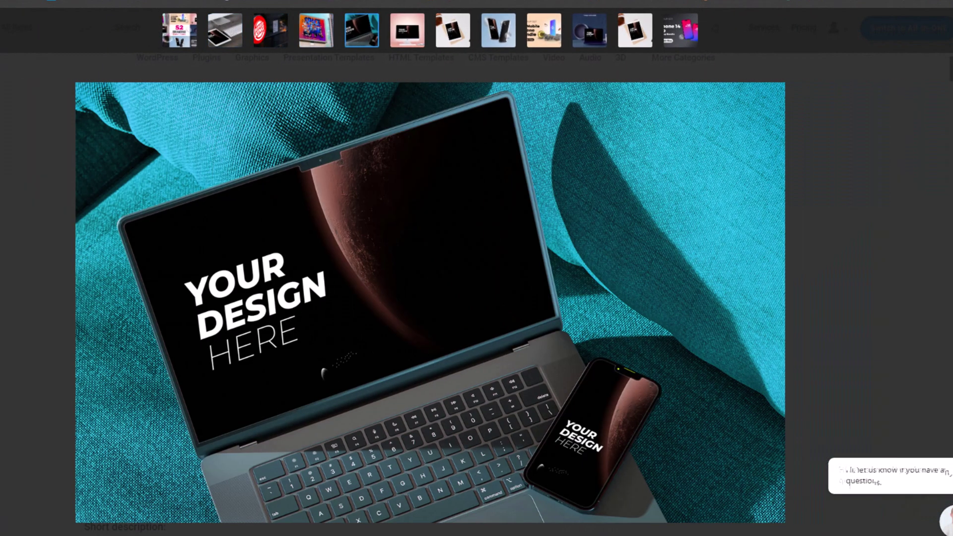
key(Right)
key(Right)
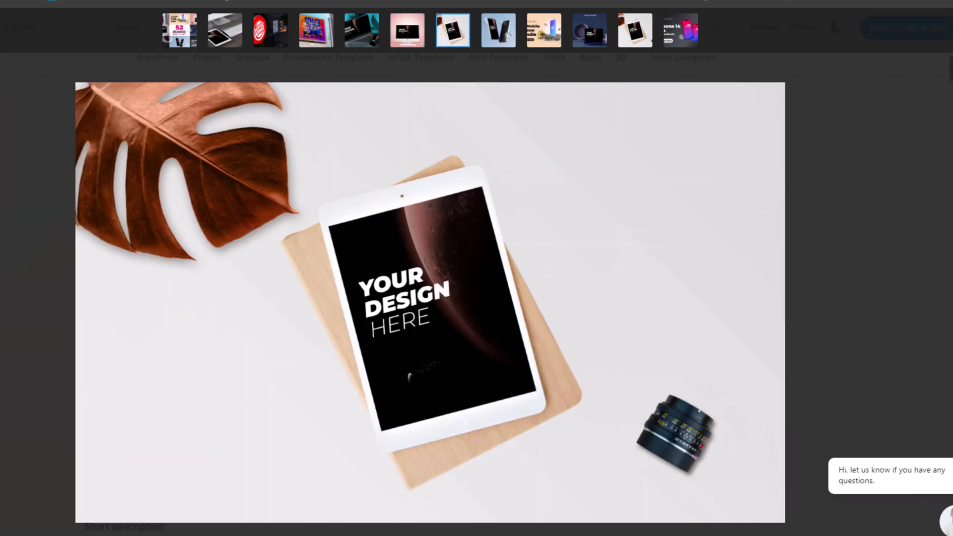
key(Right)
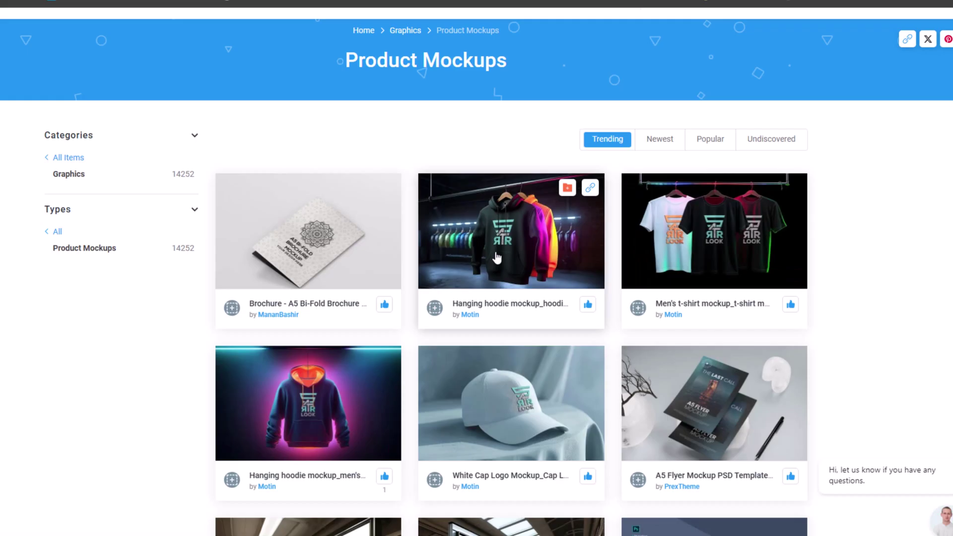
Step: Open the Hanging hoodie mockup page and save its ZIP archive to disk
click(496, 257)
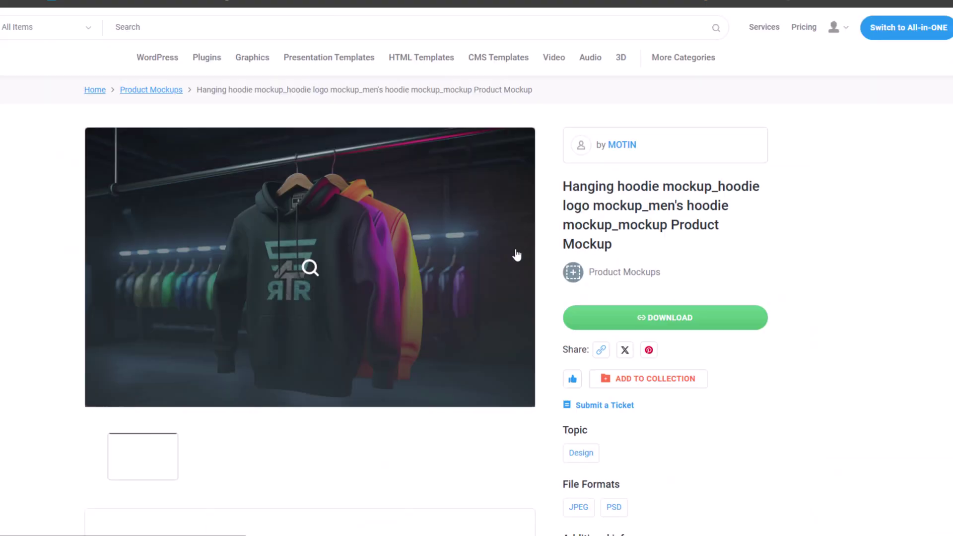
click(669, 321)
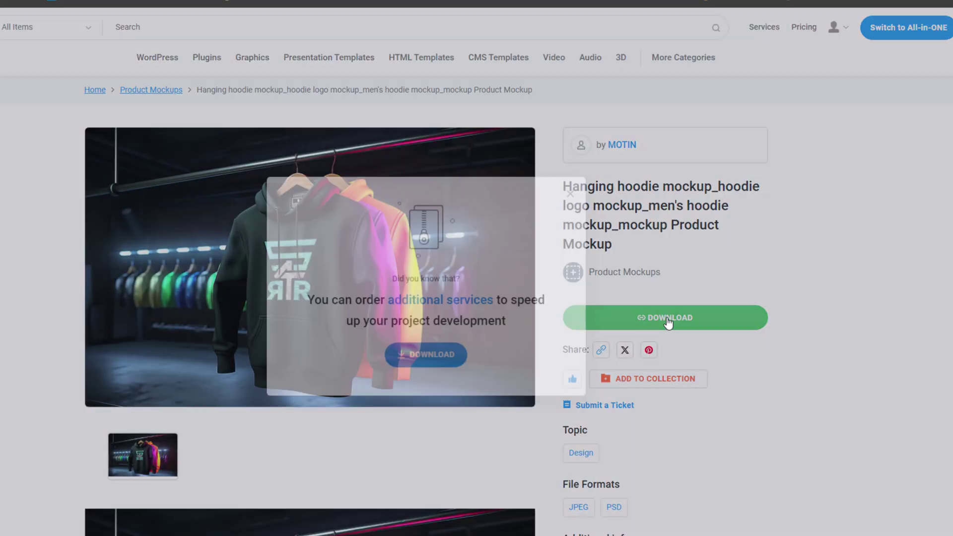
click(394, 338)
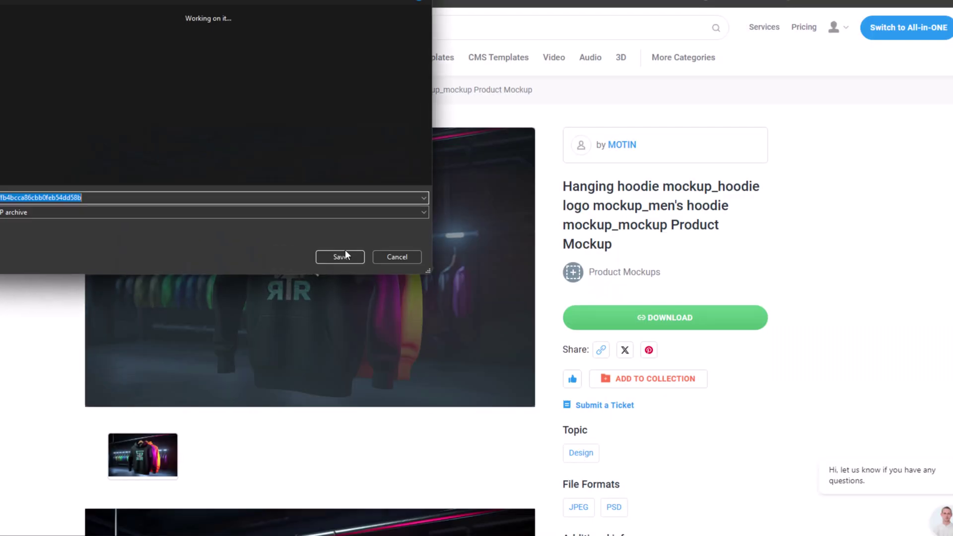
click(340, 257)
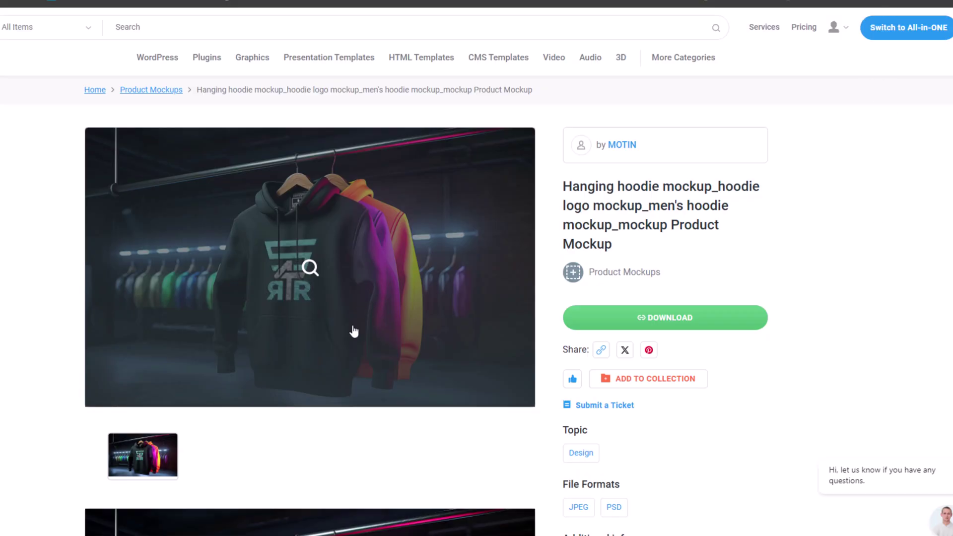
Step: Back in Product Mockups, search for 'mug' and limit results to free items
key(alt+Left)
scroll(353, 331, down, 5)
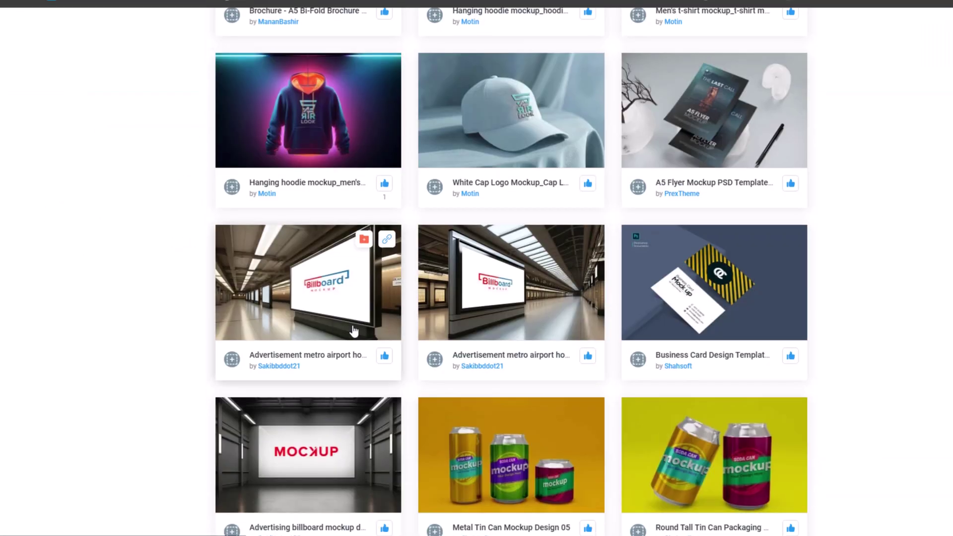
scroll(354, 331, down, 5)
scroll(353, 332, down, 5)
text(mu)
text(g)
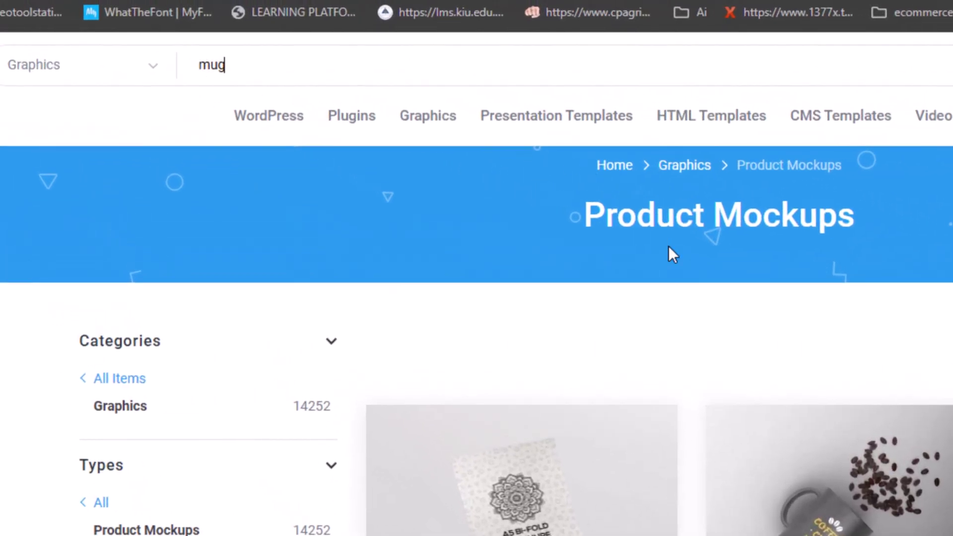
key(Return)
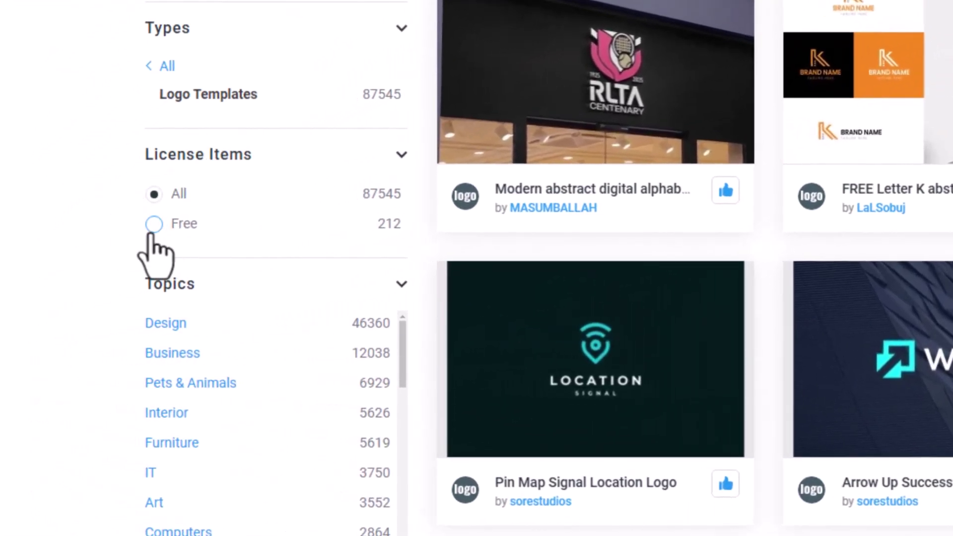
click(154, 226)
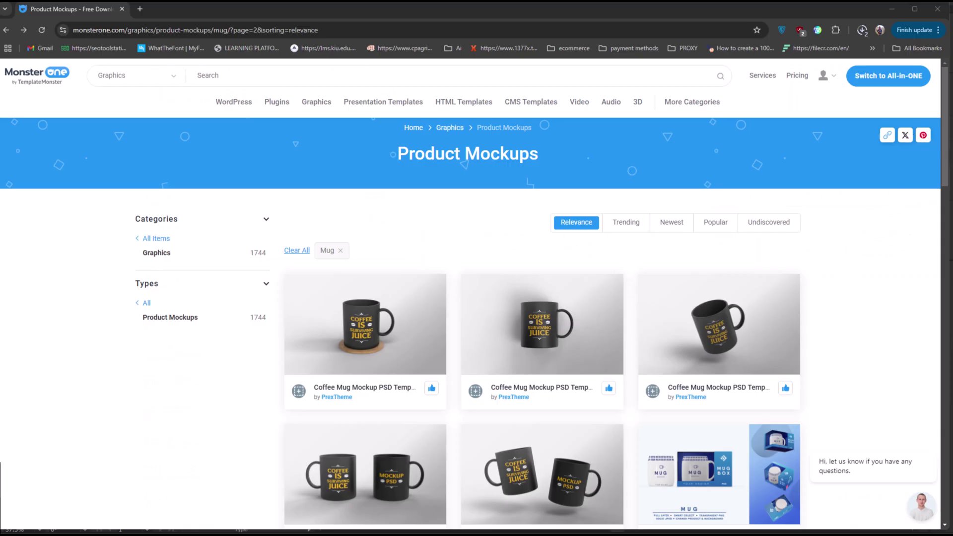
scroll(950, 193, down, 1)
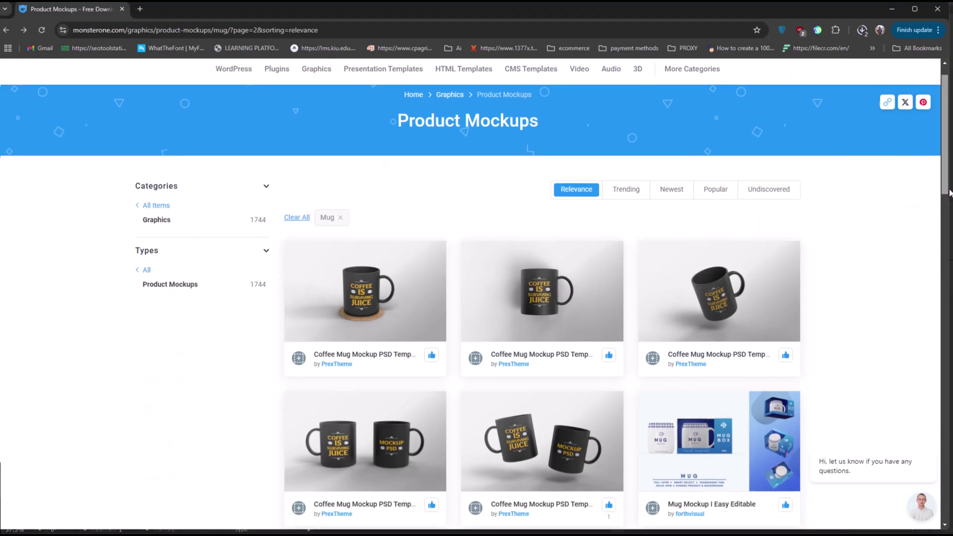
Step: Open TemplateMonster's Become an Author page and scroll down to its benefits
drag(950, 194, 944, 496)
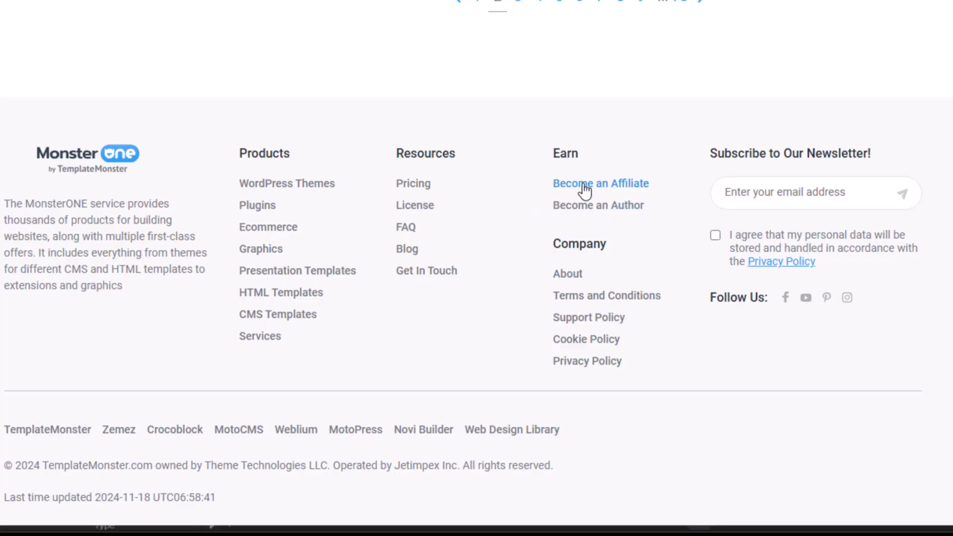
click(598, 214)
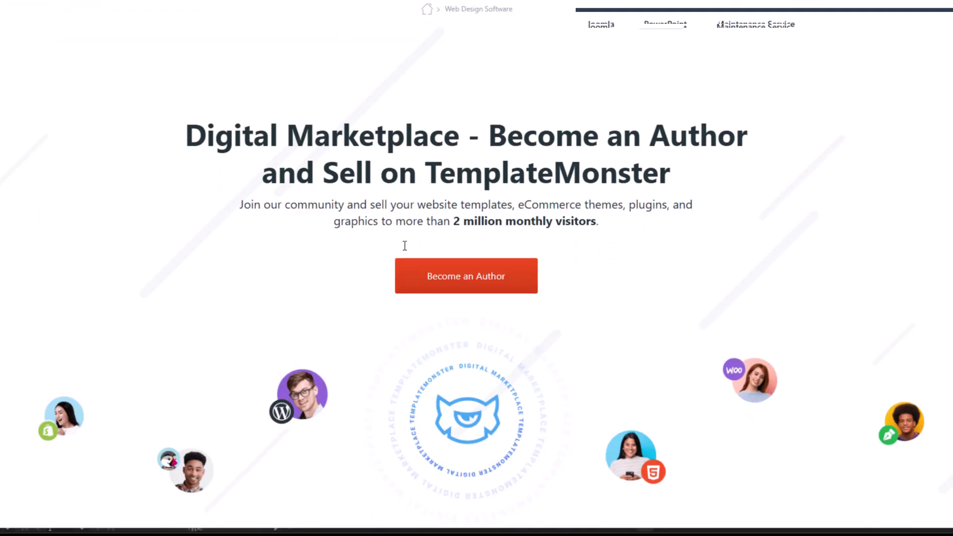
drag(457, 218, 591, 222)
scroll(557, 266, down, 6)
scroll(720, 392, down, 1)
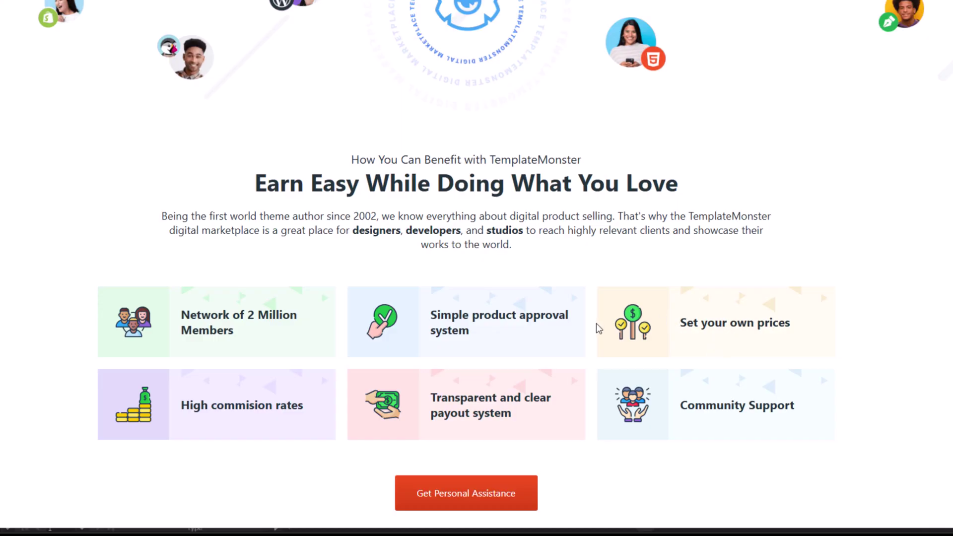
Step: Highlight the product approval, set-your-own-prices and high commission benefits
drag(433, 315, 460, 332)
drag(681, 322, 786, 325)
drag(180, 405, 318, 415)
click(444, 393)
Step: Extract the newest downloaded ZIP archive from the download history to a chosen folder
key(ctrl+j)
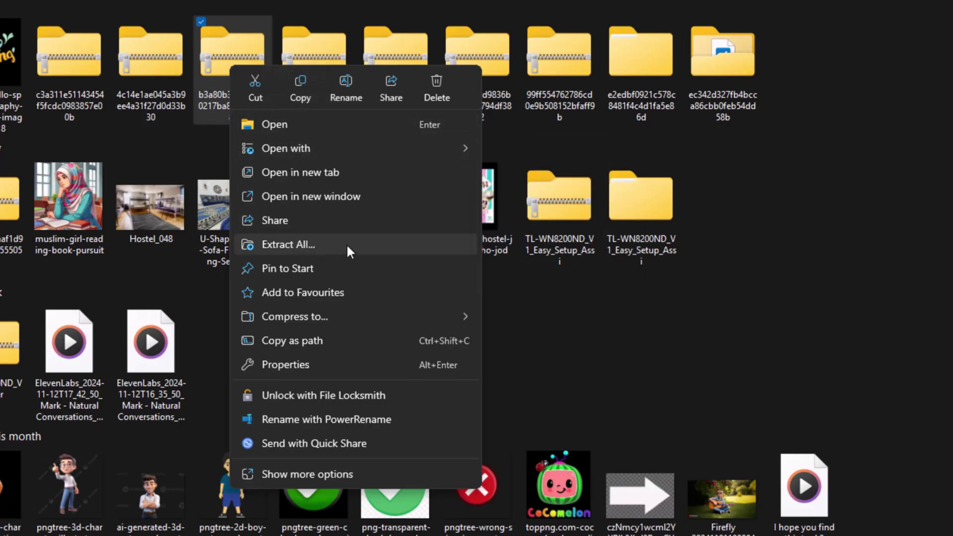
click(347, 245)
click(710, 270)
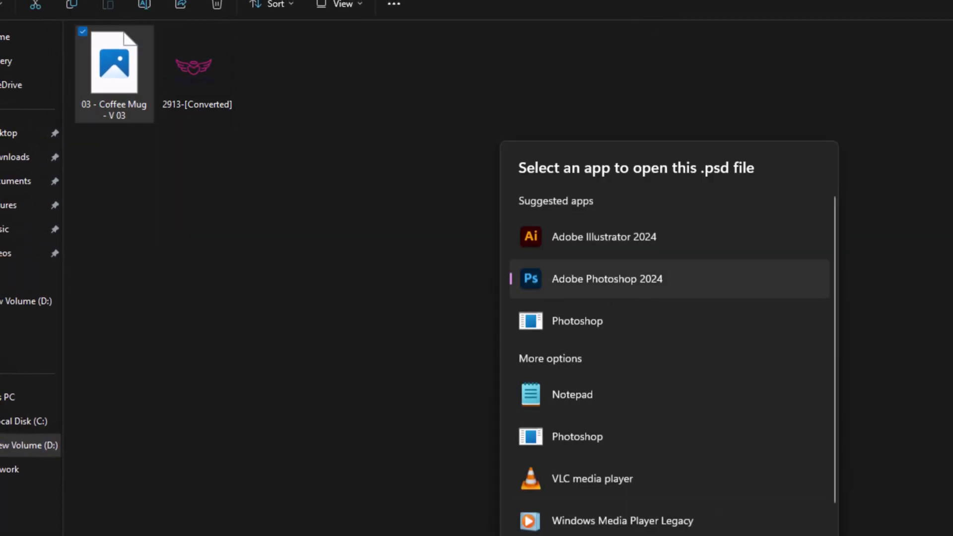
Step: Open the mug mockup in Photoshop and enter its 'Change design here' smart object
key(Return)
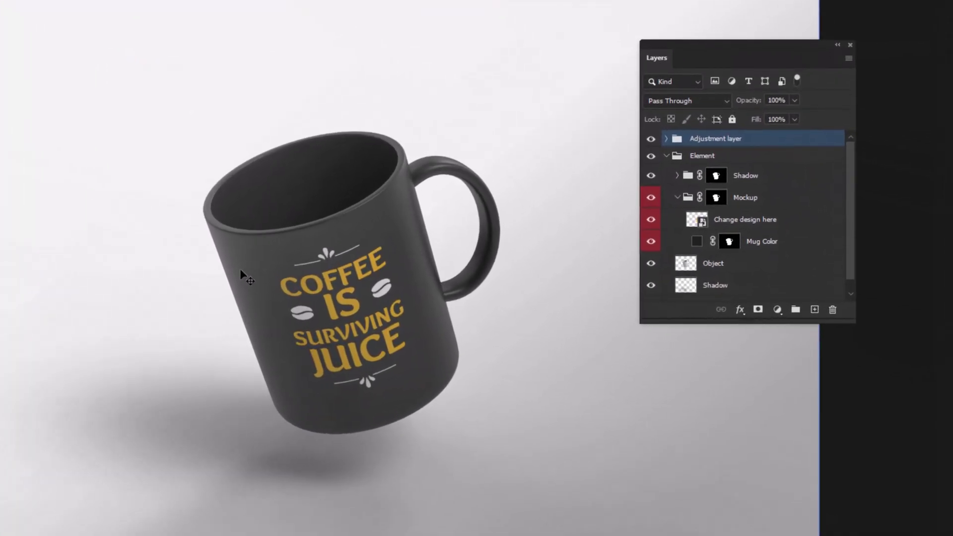
click(680, 196)
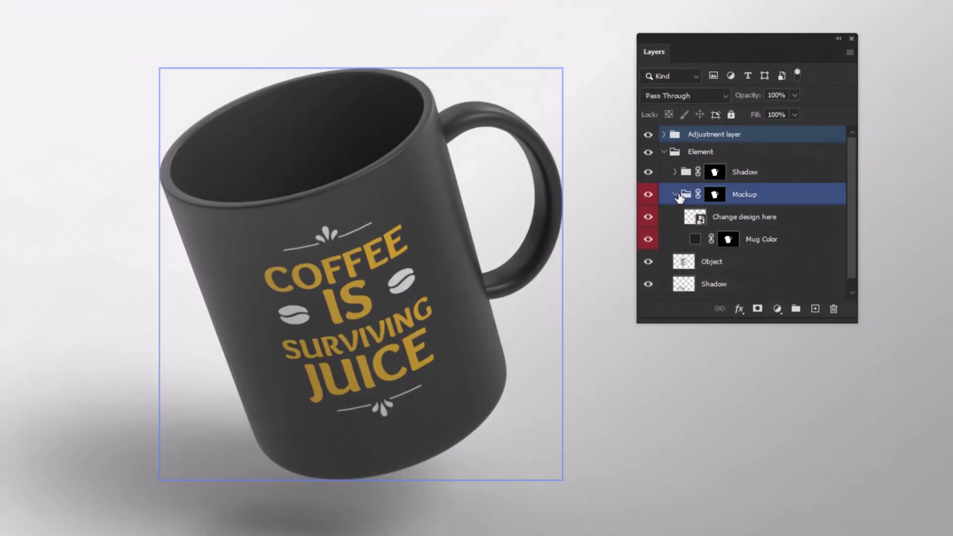
click(719, 219)
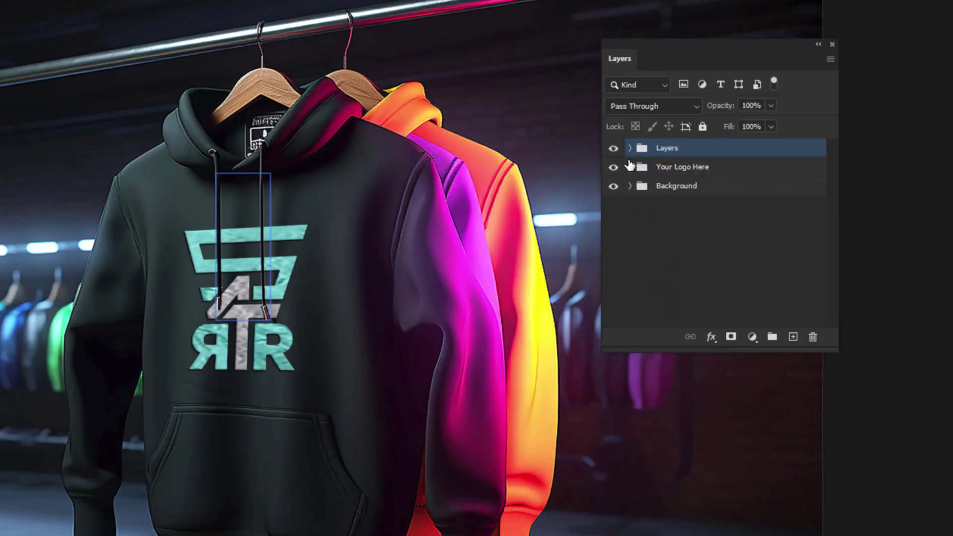
click(638, 169)
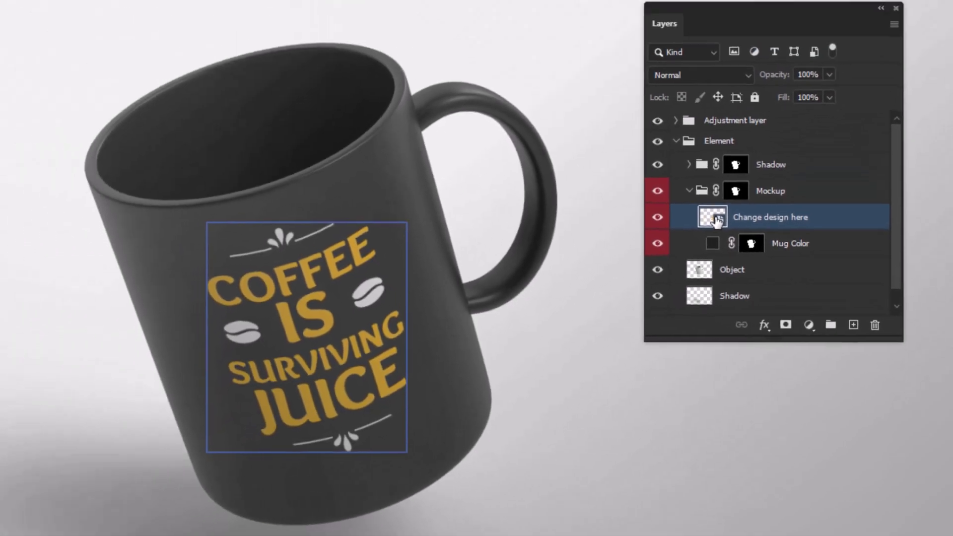
double_click(624, 149)
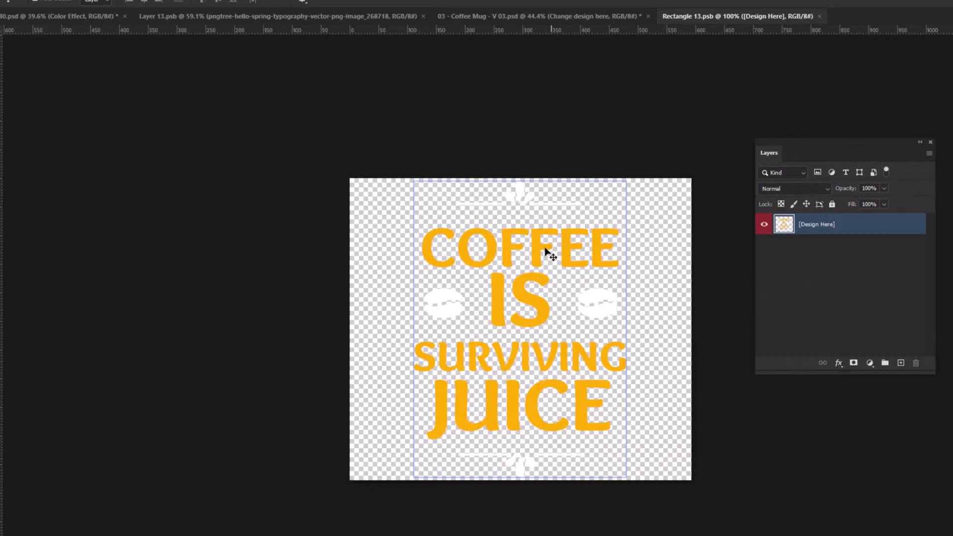
Step: Erase the COFFEE IS SURVIVING JUICE artwork completely
drag(545, 251, 568, 261)
key(b)
drag(399, 212, 527, 313)
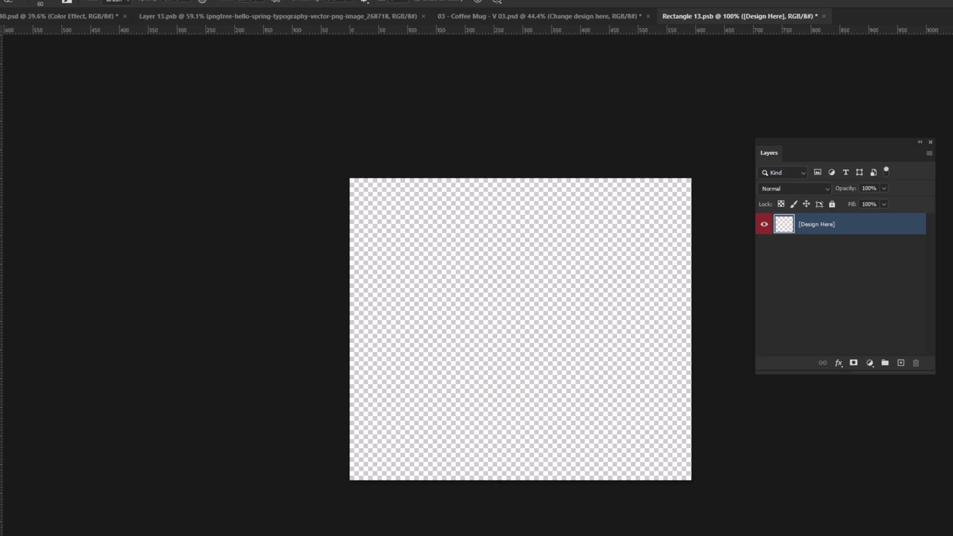
Step: Place and commit the 2913-b Angel Love logo as an embedded file
key(v)
click(18, 7)
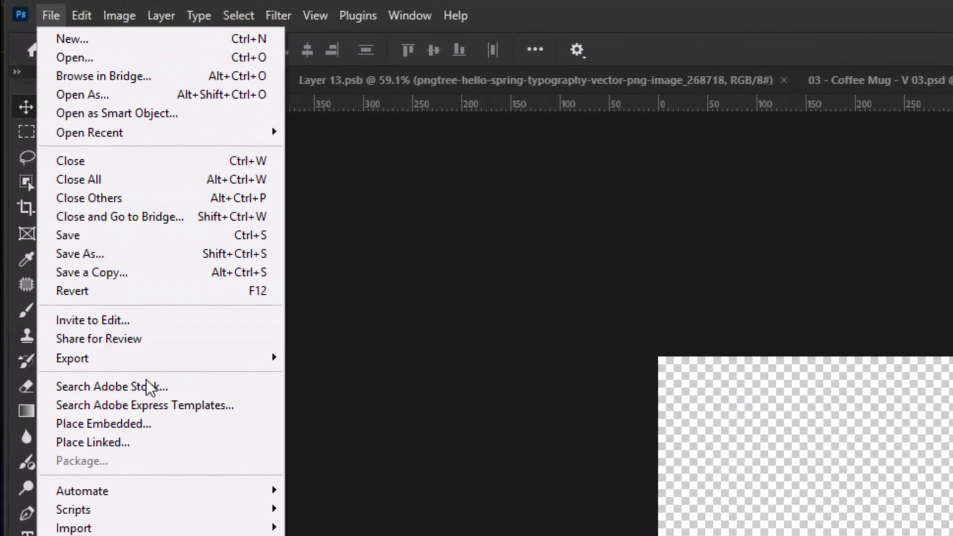
click(174, 423)
double_click(457, 184)
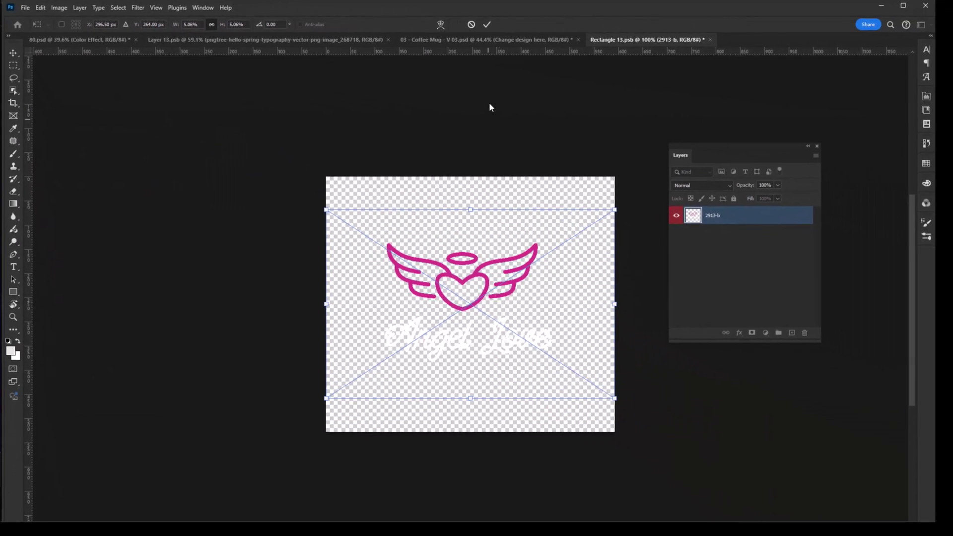
click(488, 24)
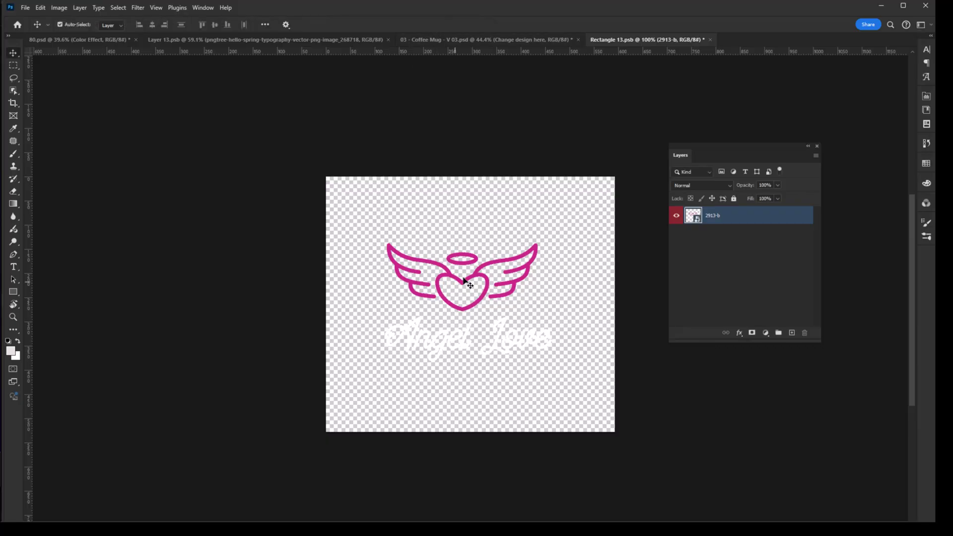
Step: Save the design contents and return to the coffee mug mockup
scroll(488, 353, up, 3)
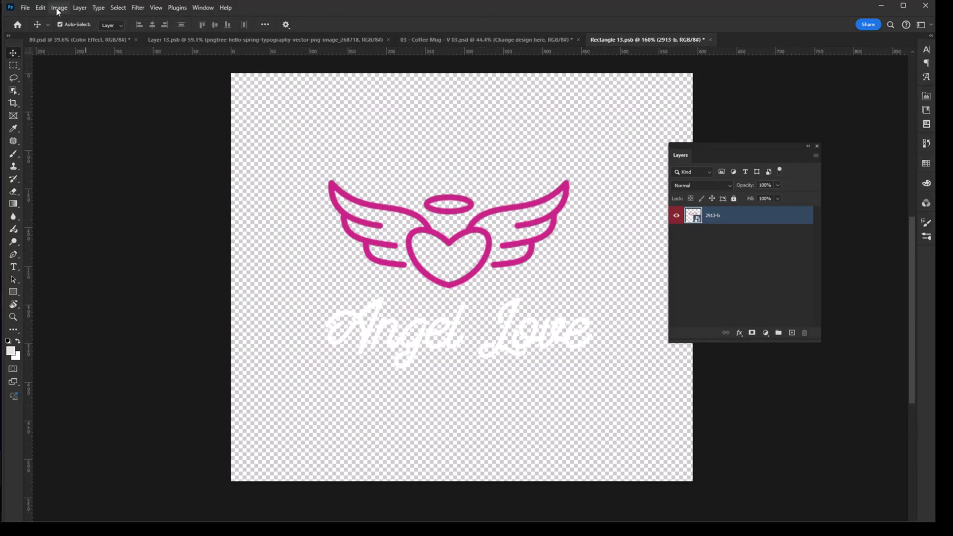
click(25, 8)
click(56, 117)
click(534, 39)
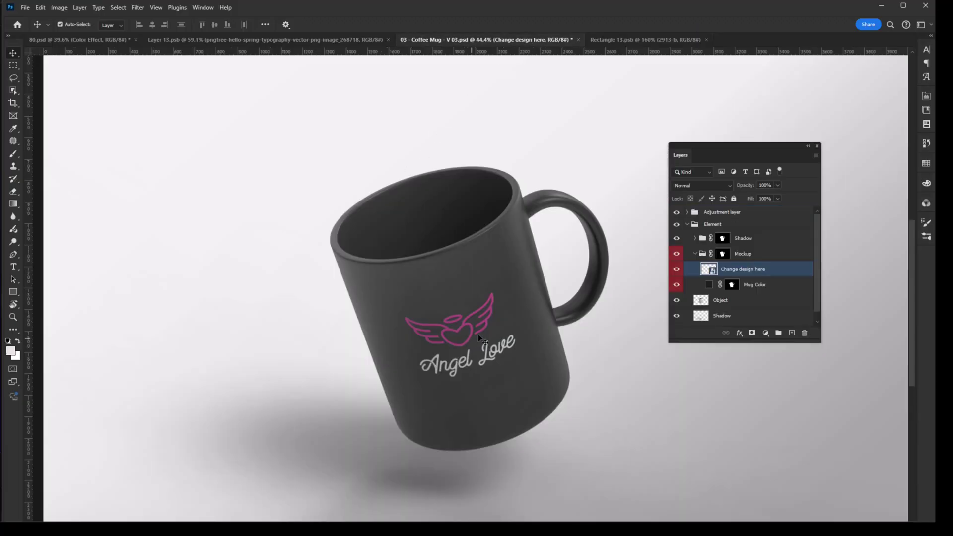
click(495, 344)
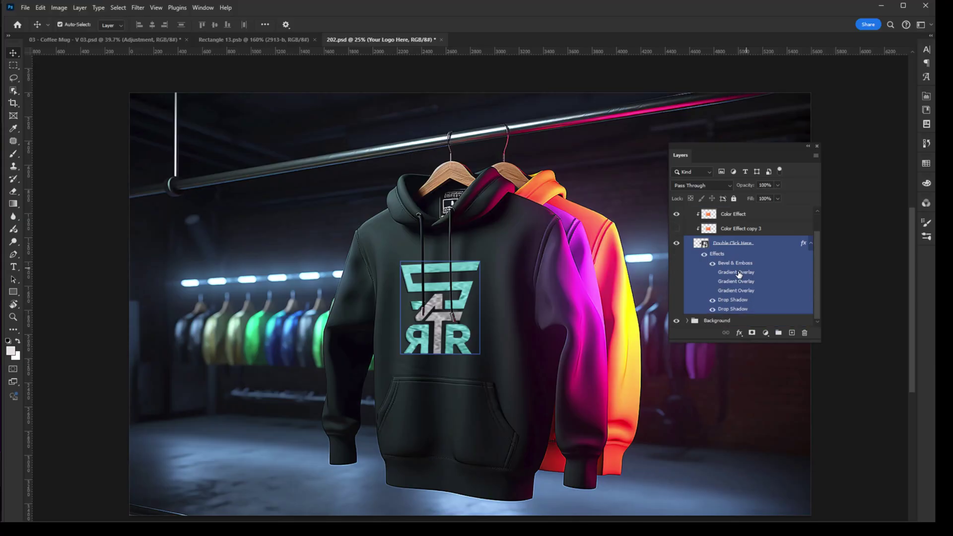
Step: Open the hoodie's logo smart object and erase the teal letter R
double_click(701, 245)
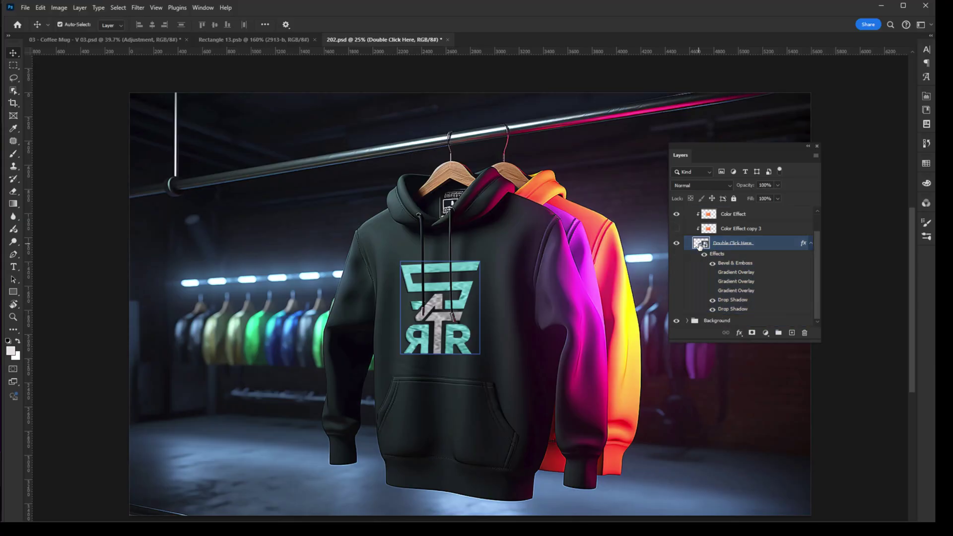
key(e)
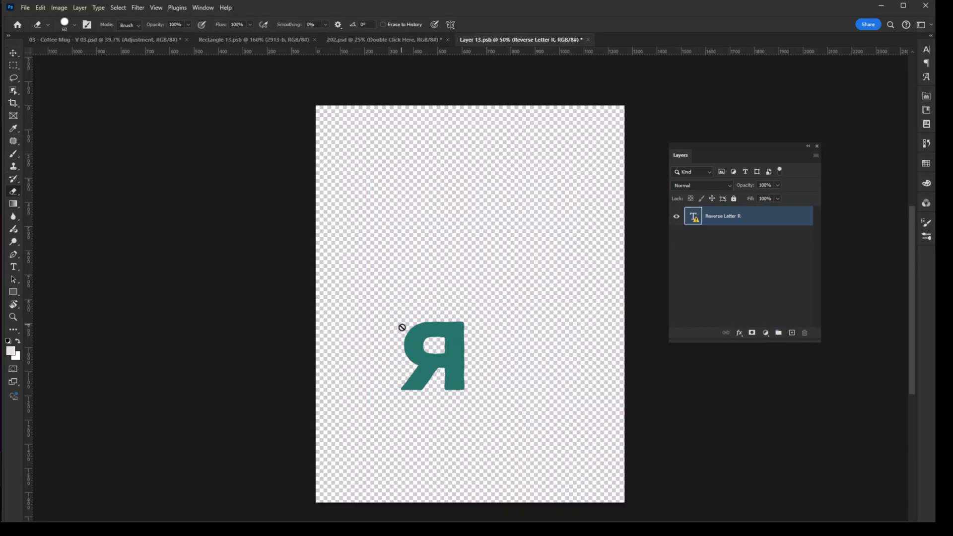
drag(424, 354, 437, 377)
Step: Place and commit the Angel Love logo as an embedded file
click(25, 7)
click(74, 208)
double_click(221, 85)
click(486, 25)
Step: Save the hoodie logo contents and check the updated hoodie mockup
scroll(516, 343, up, 2)
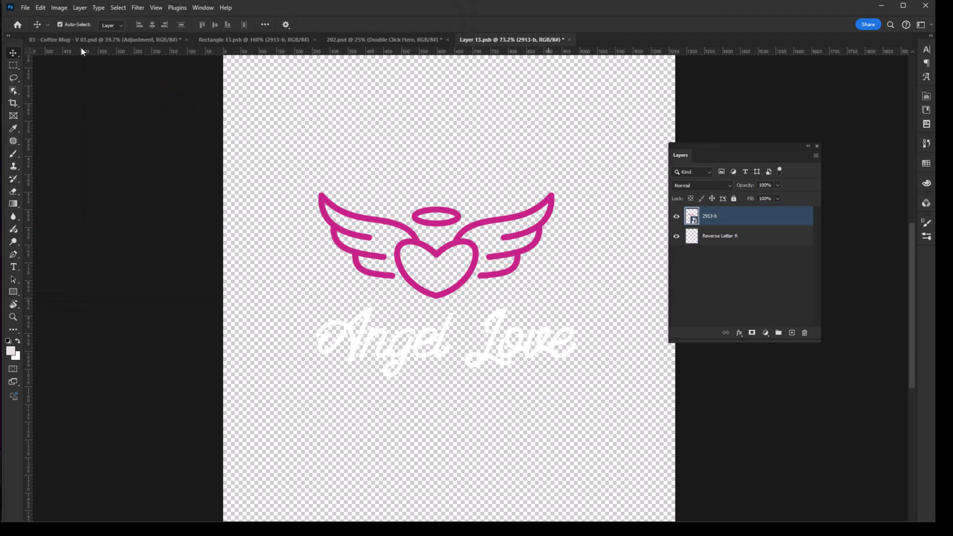
click(25, 7)
click(52, 120)
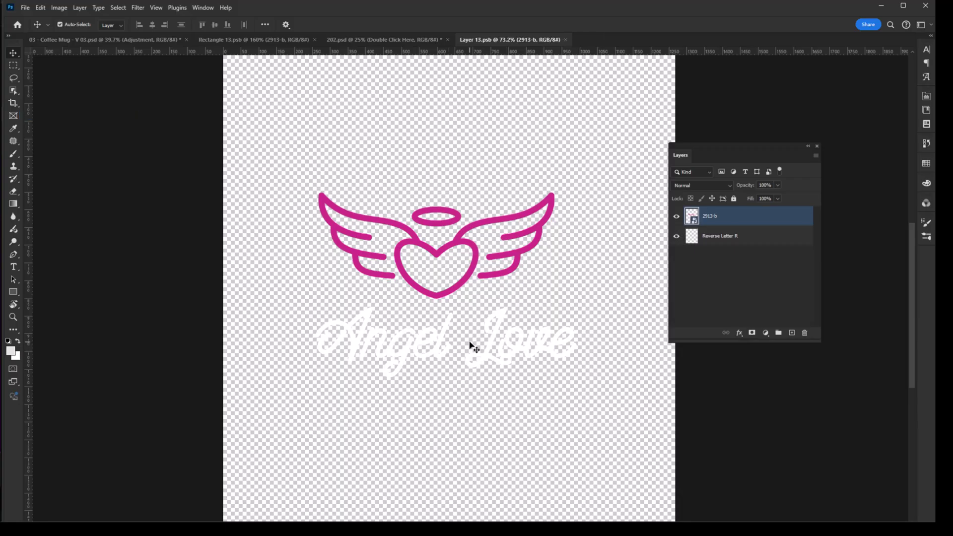
click(417, 35)
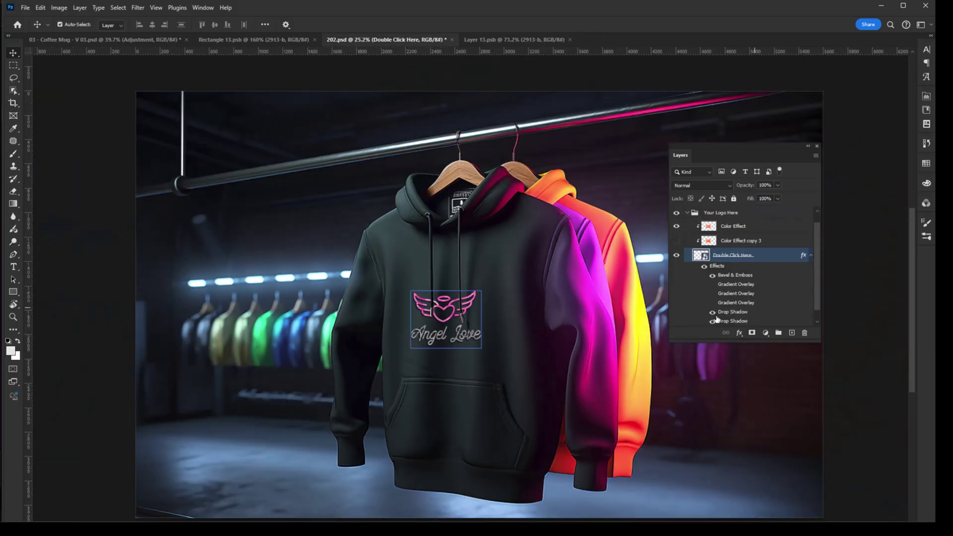
scroll(712, 313, down, 1)
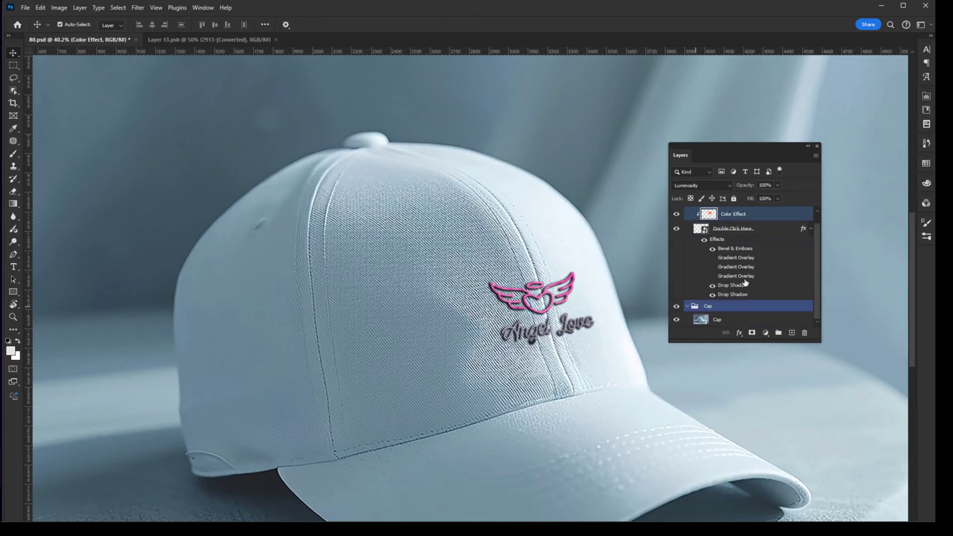
Step: Open the cap's 'Double Click Here' logo smart object
click(713, 250)
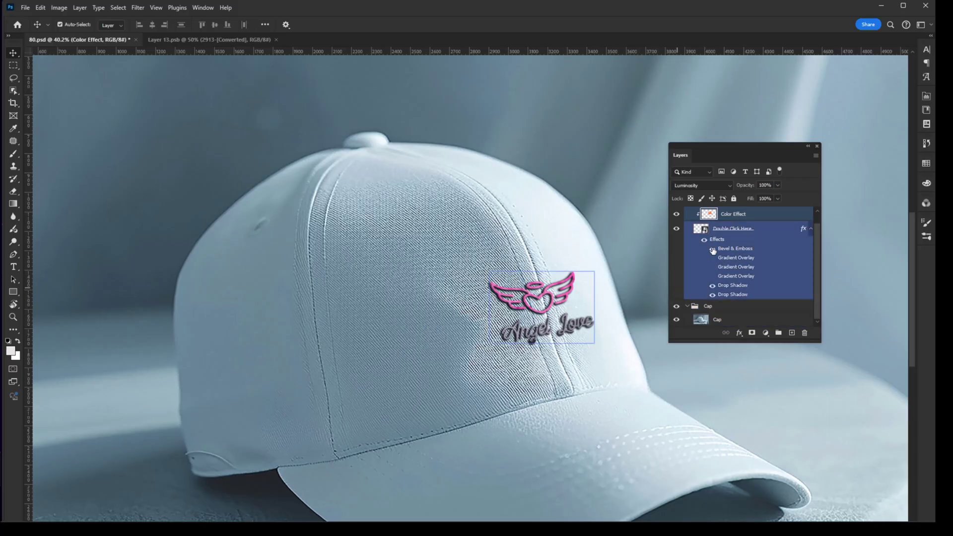
double_click(740, 229)
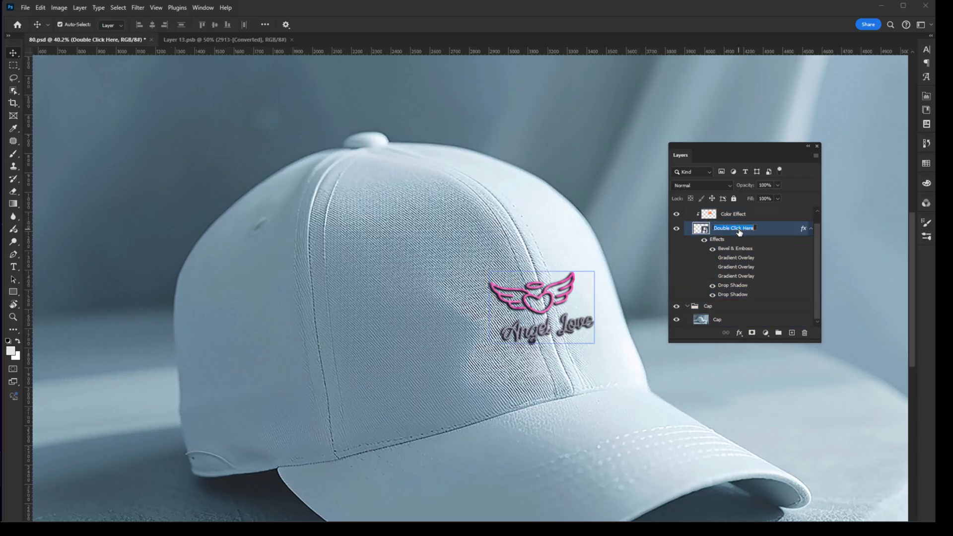
click(767, 232)
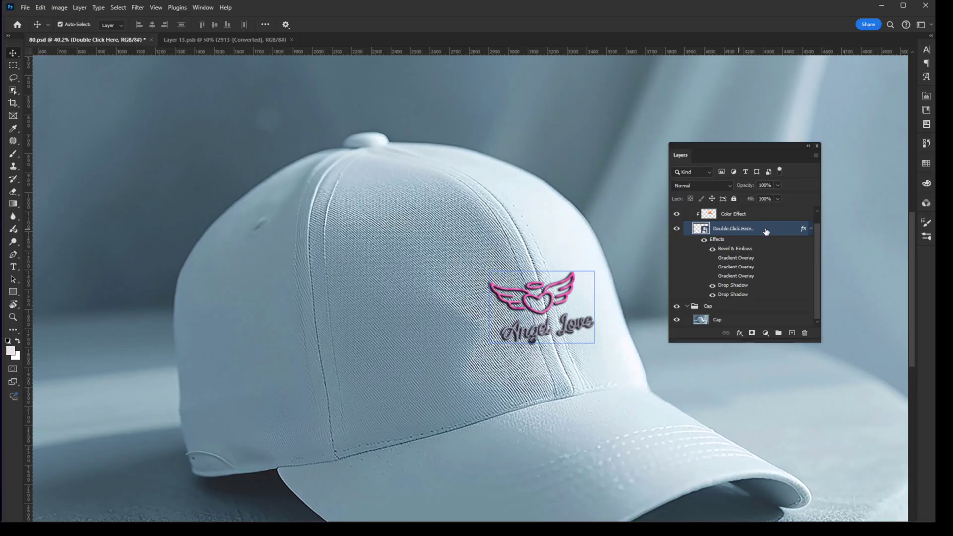
double_click(699, 230)
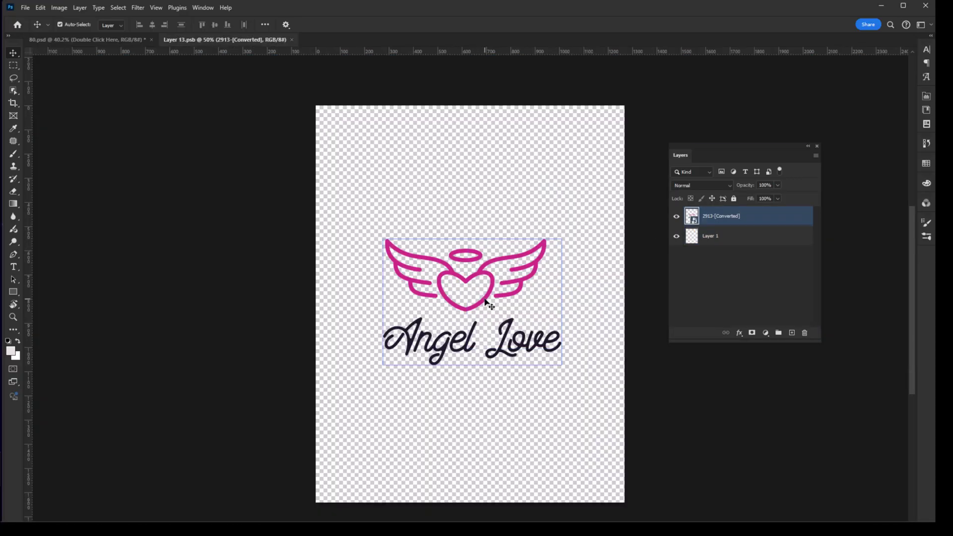
Step: Merge the logo layers and delete the old Angel Love logo
drag(487, 299, 498, 315)
key(ctrl+e)
key(Delete)
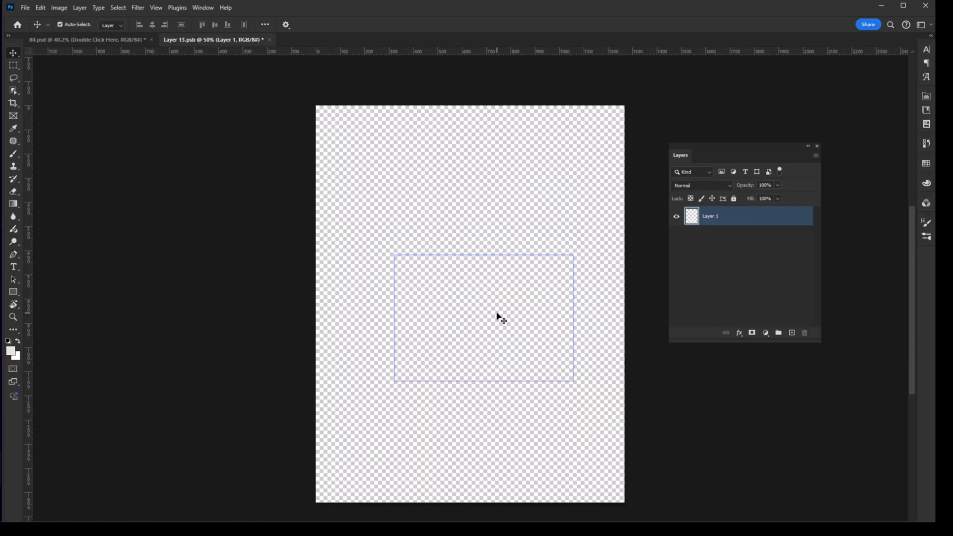
Step: Bring up the File > Place Embedded file picker for a new logo
click(25, 7)
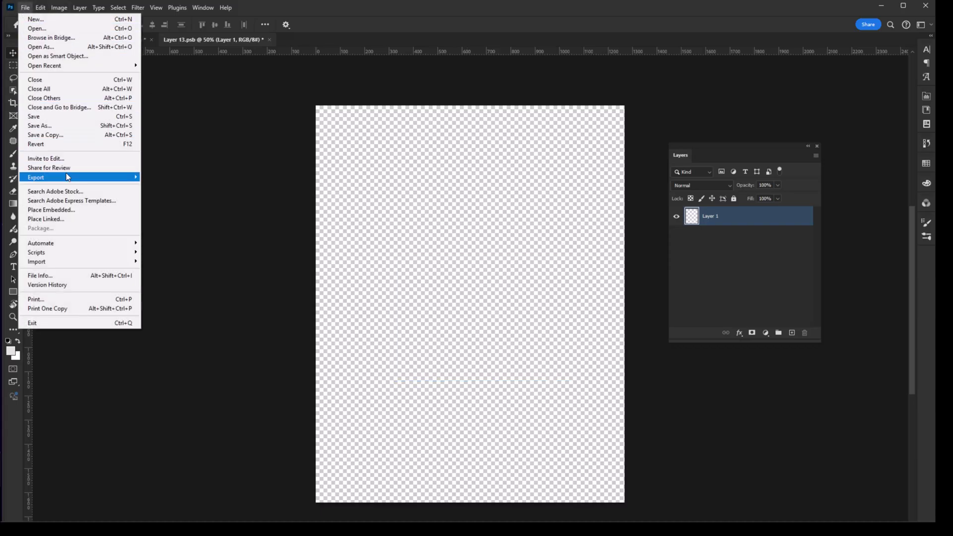
click(79, 208)
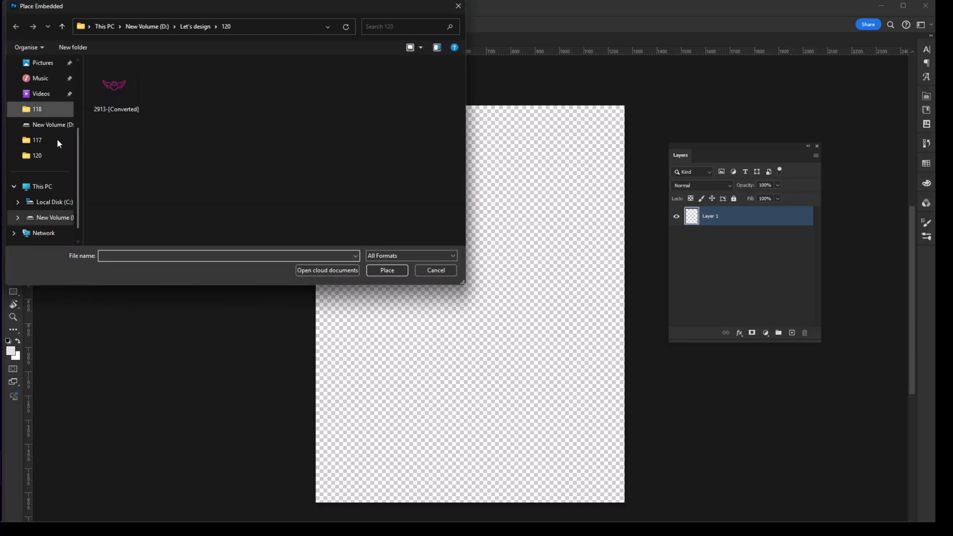
scroll(52, 139, up, 2)
scroll(53, 140, up, 1)
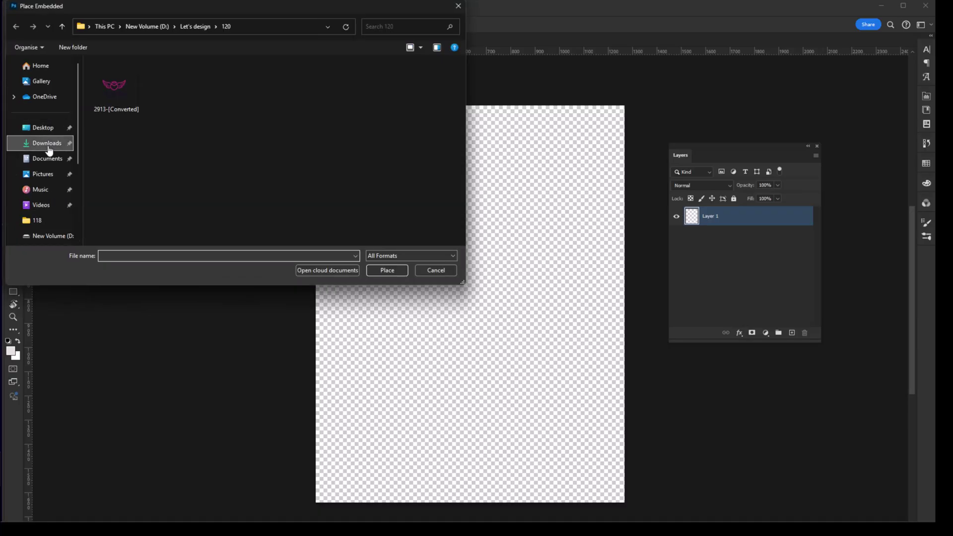